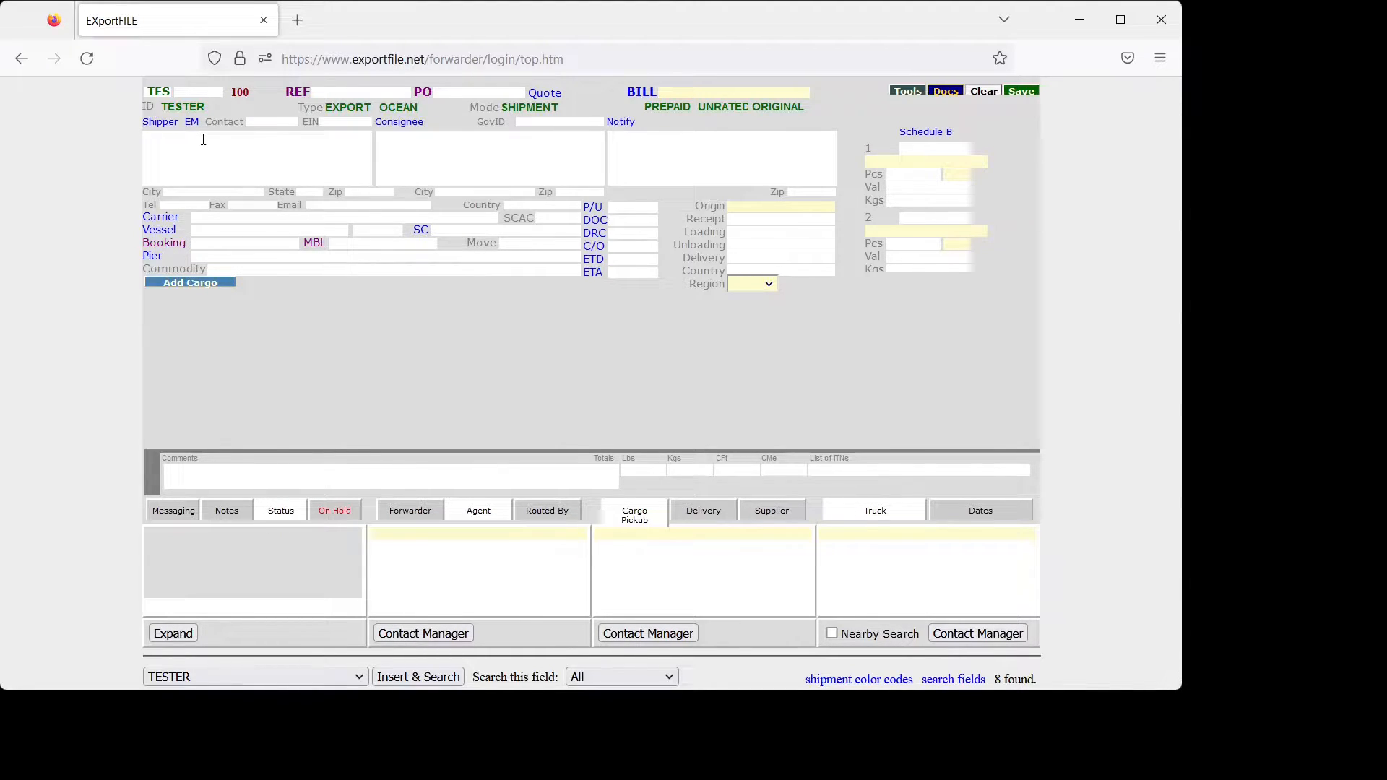
Look up shipper contacts starting with "ab" and view the available shipment tools.
{"action": "type", "text": "a"}
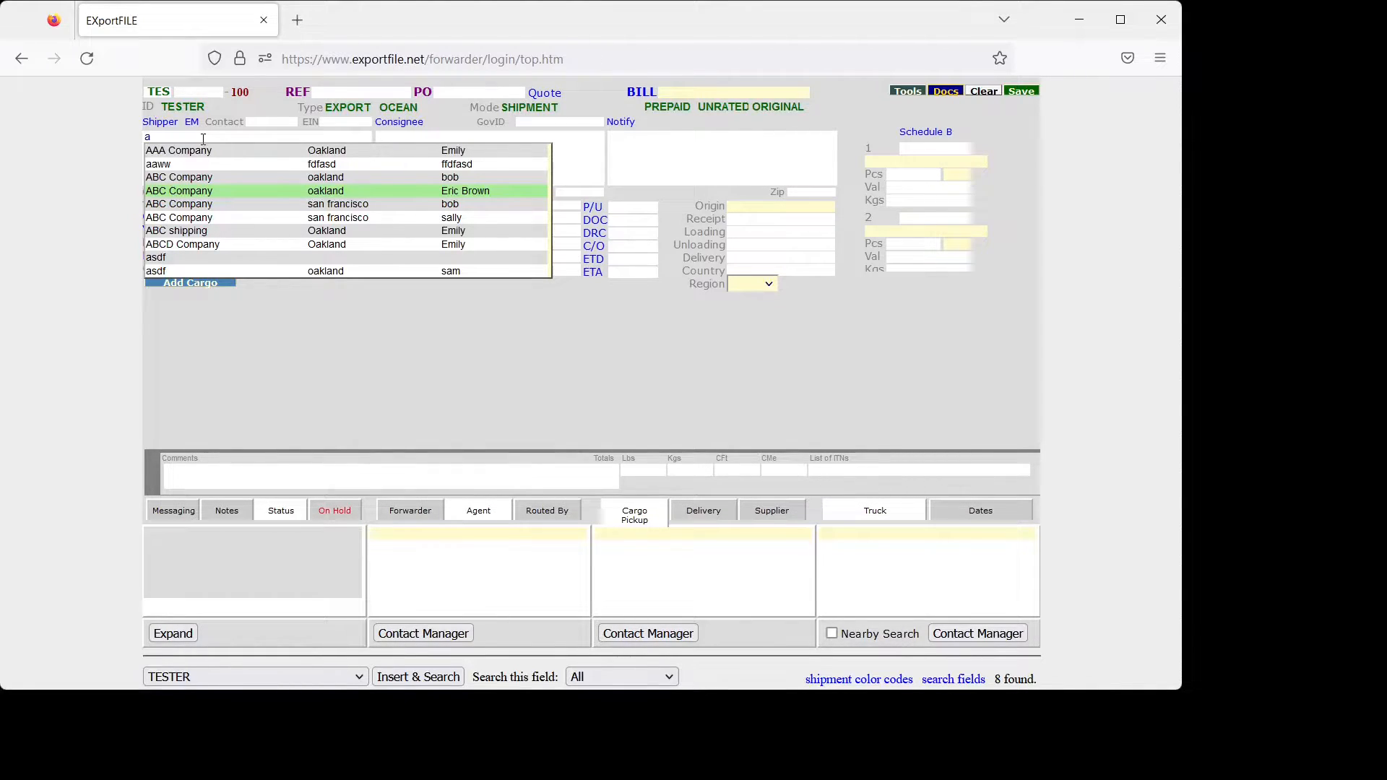
{"action": "type", "text": "b"}
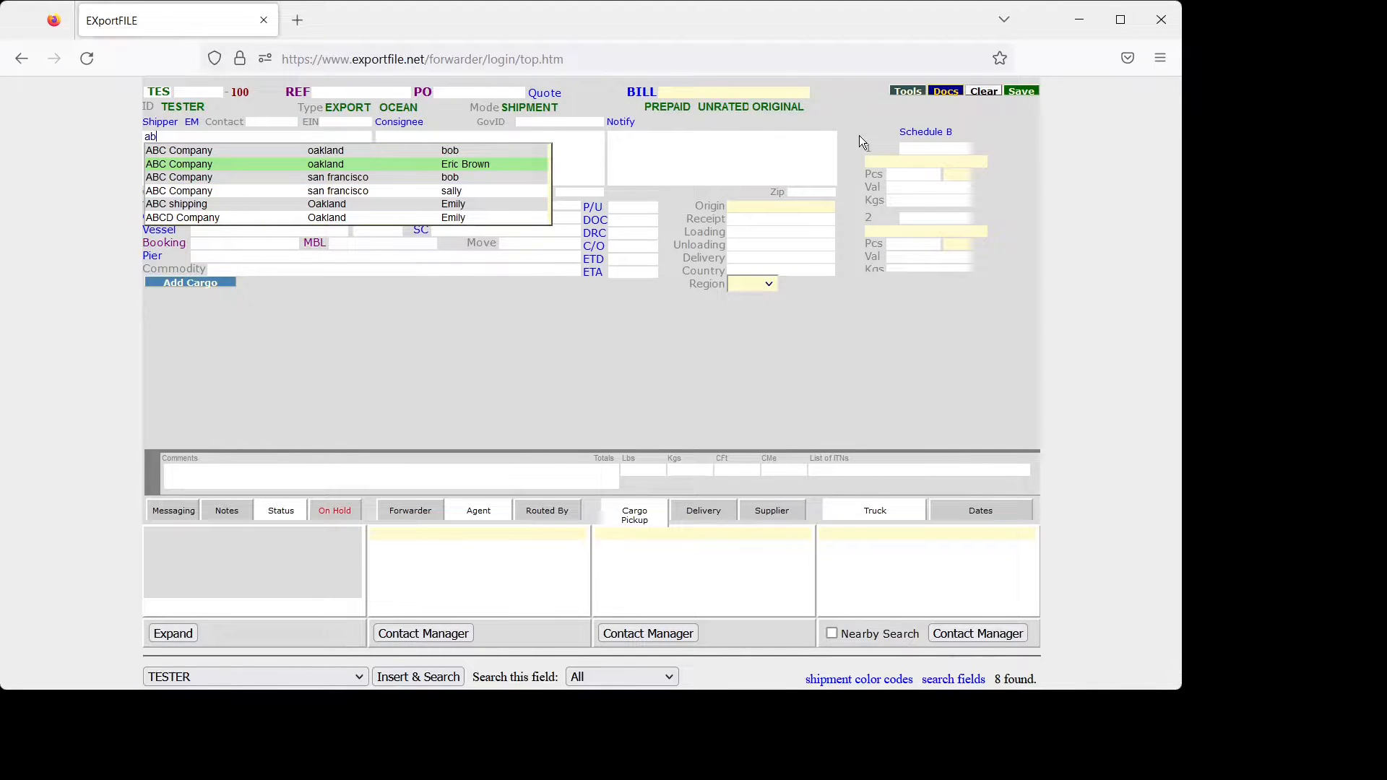
{"action": "left_click", "coordinate": [904, 94]}
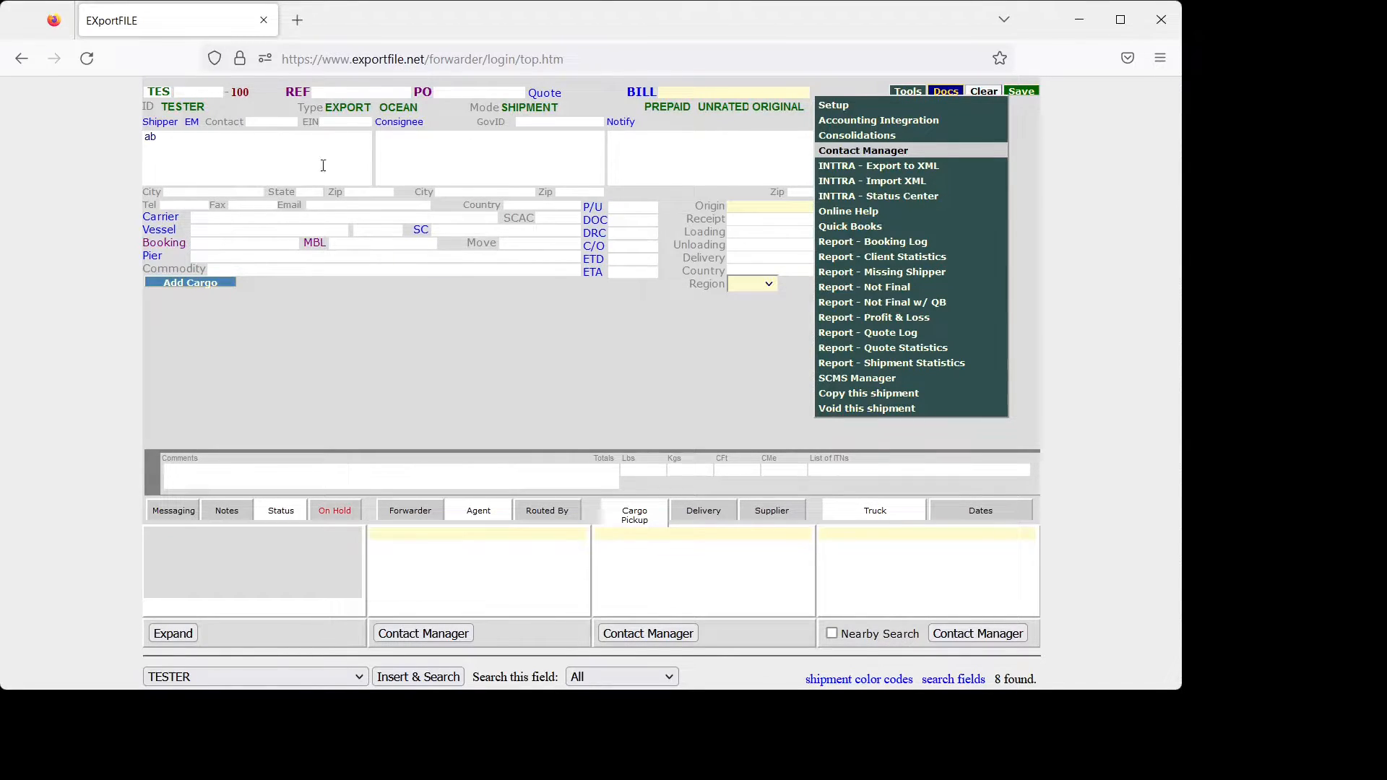
Start a new company in the contact manager named "first company" and enter its street address and city.
{"action": "left_click", "coordinate": [399, 123]}
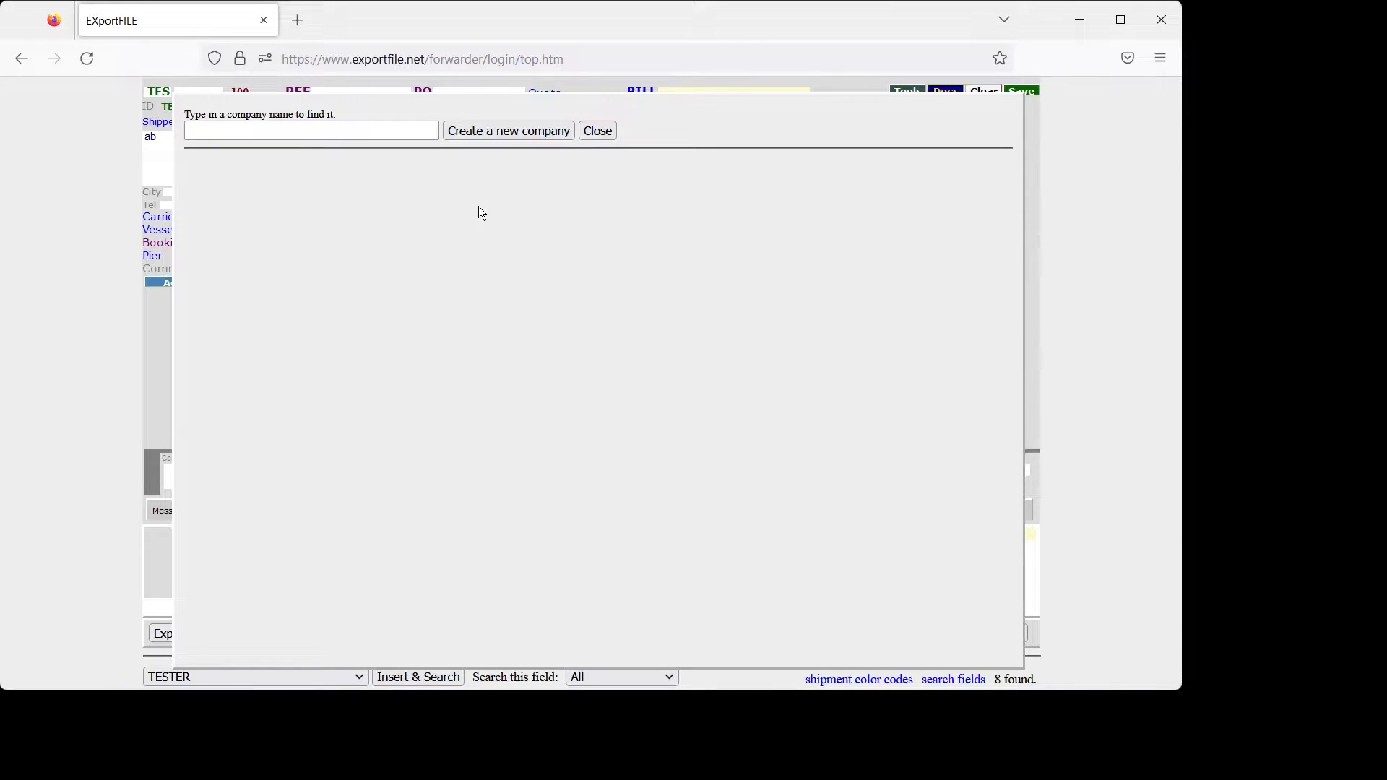
{"action": "left_click", "coordinate": [484, 131]}
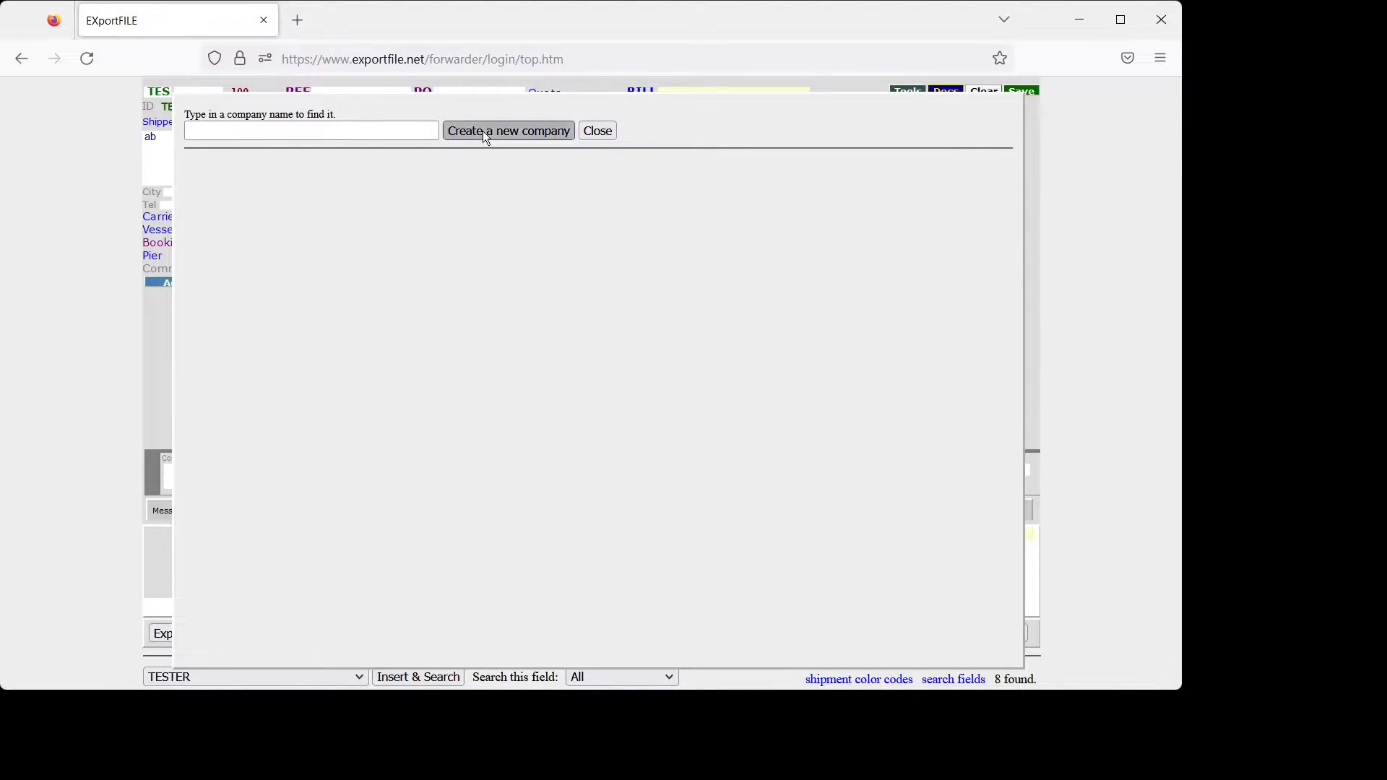
{"action": "left_click", "coordinate": [498, 129]}
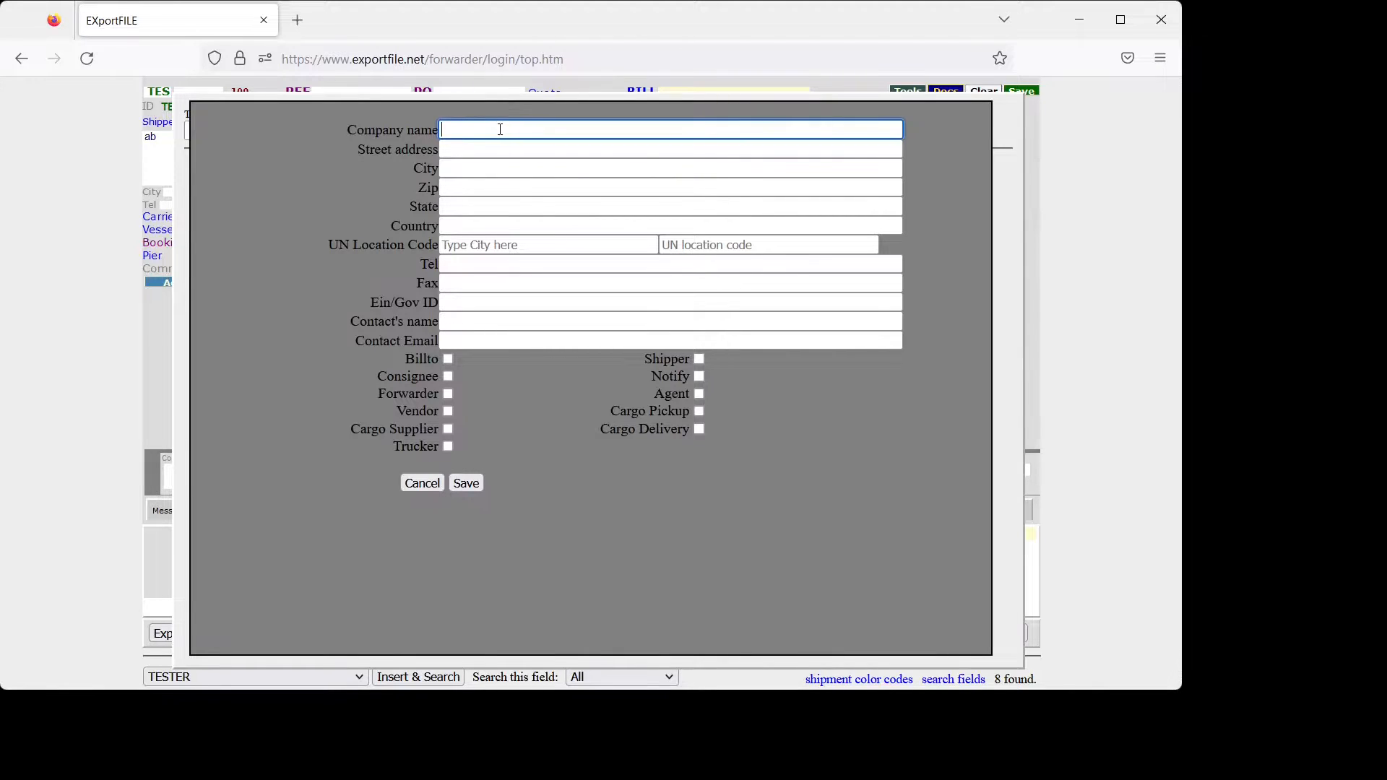
{"action": "type", "text": "first company"}
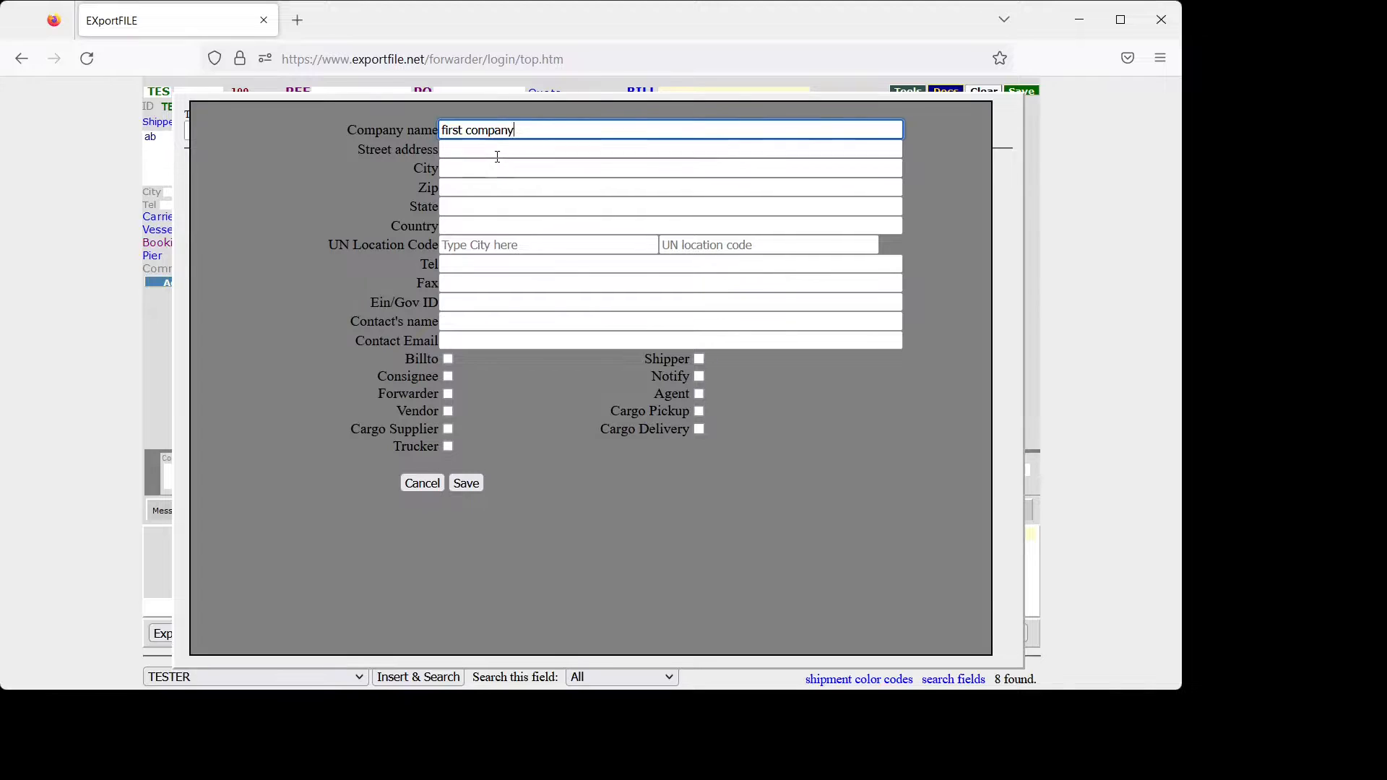
{"action": "left_click", "coordinate": [494, 149]}
{"action": "type", "text": "123 main st"}
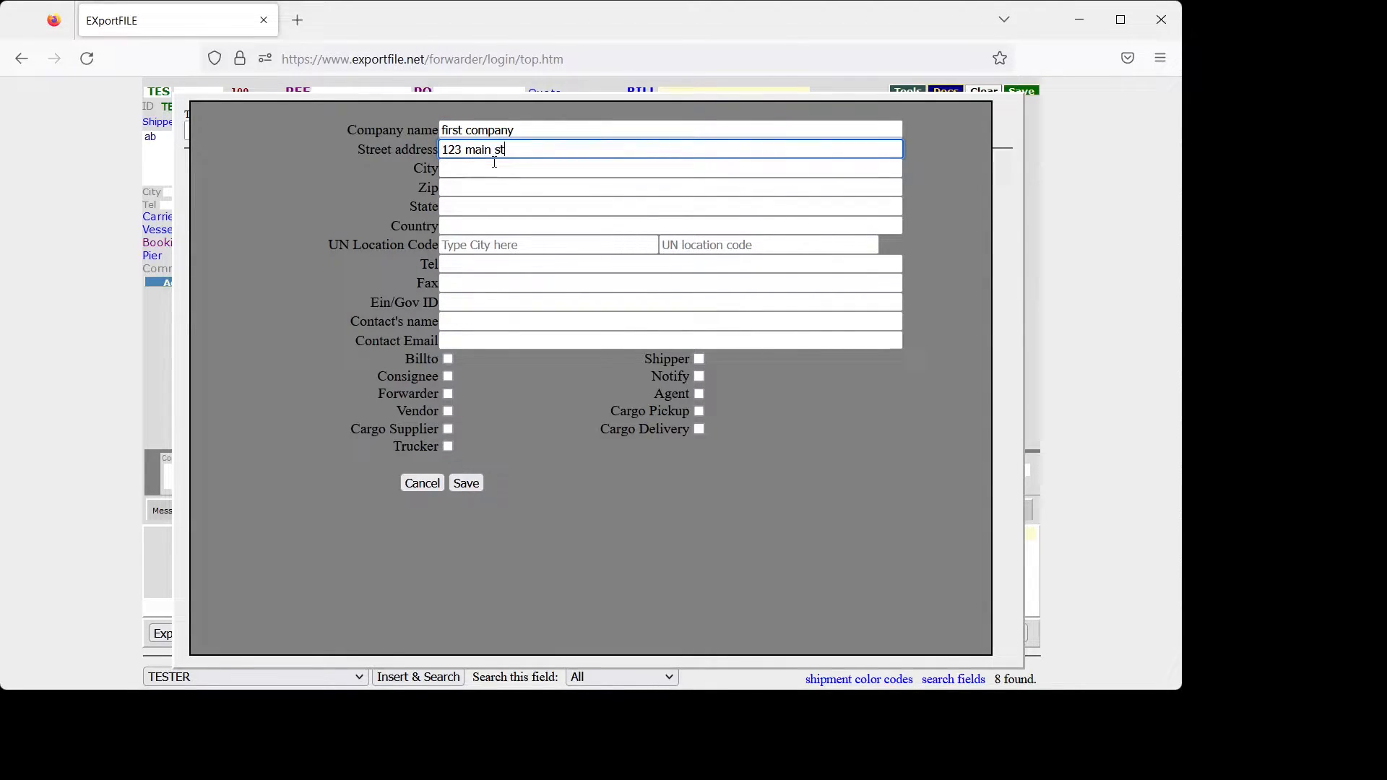
{"action": "left_click", "coordinate": [494, 165]}
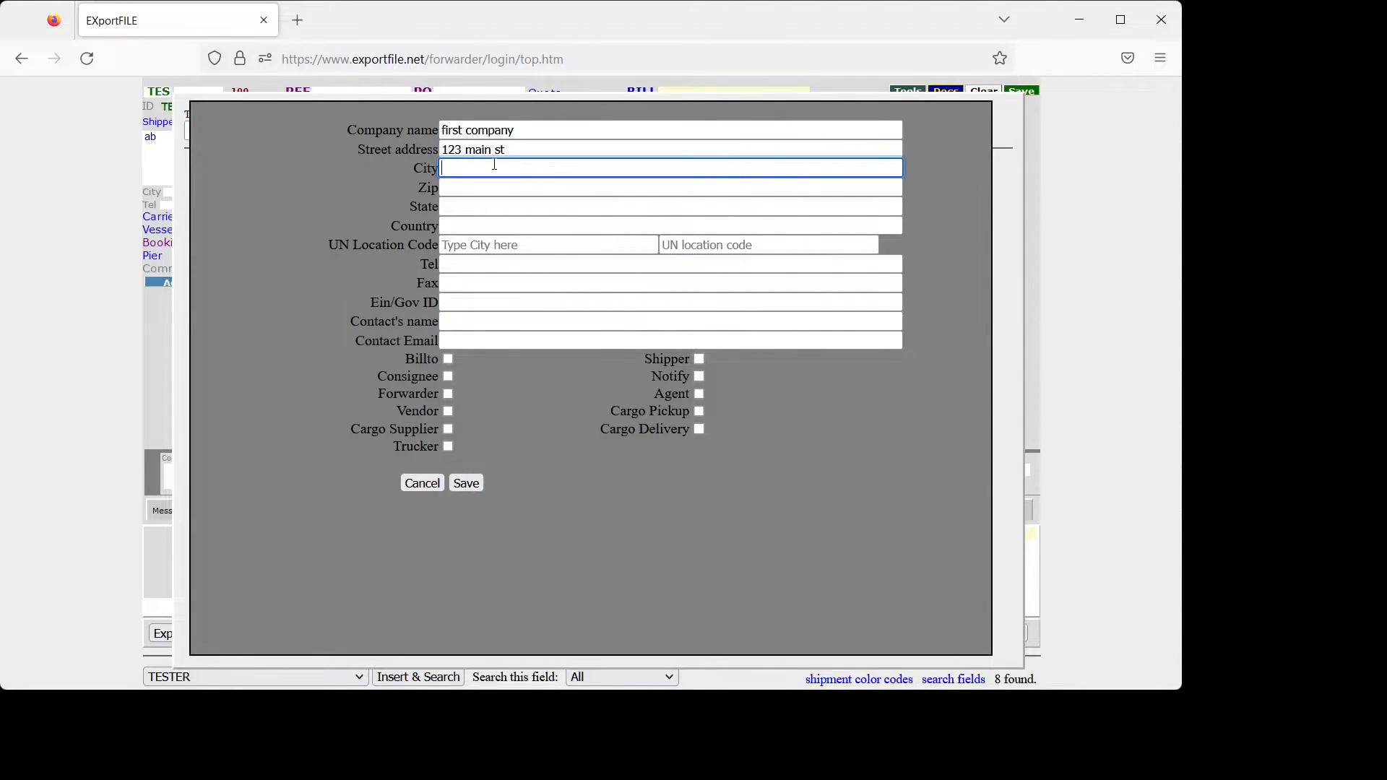
{"action": "type", "text": "Oakland"}
Categorise the new company as Billto and Shipper, enter the contact's name and save the record.
{"action": "left_click", "coordinate": [698, 360]}
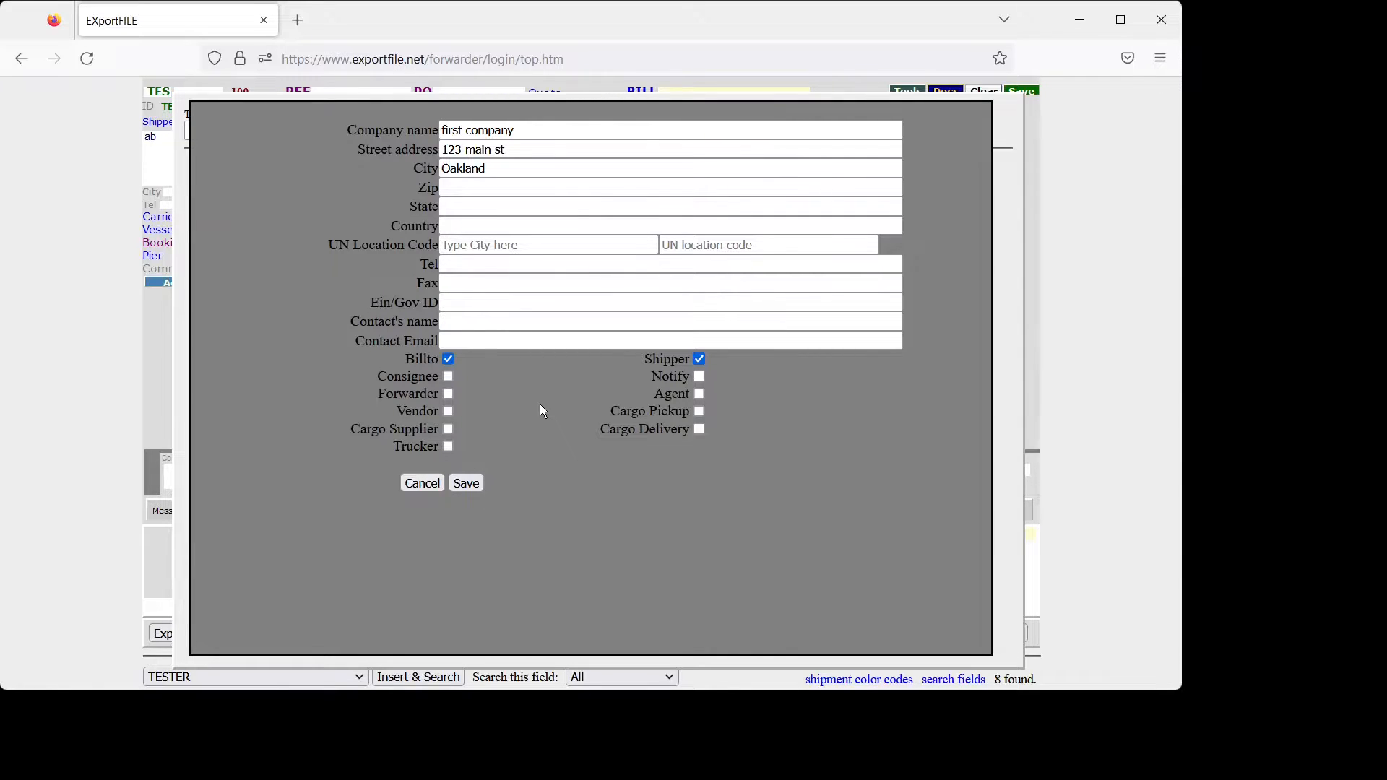
{"action": "left_click", "coordinate": [466, 482]}
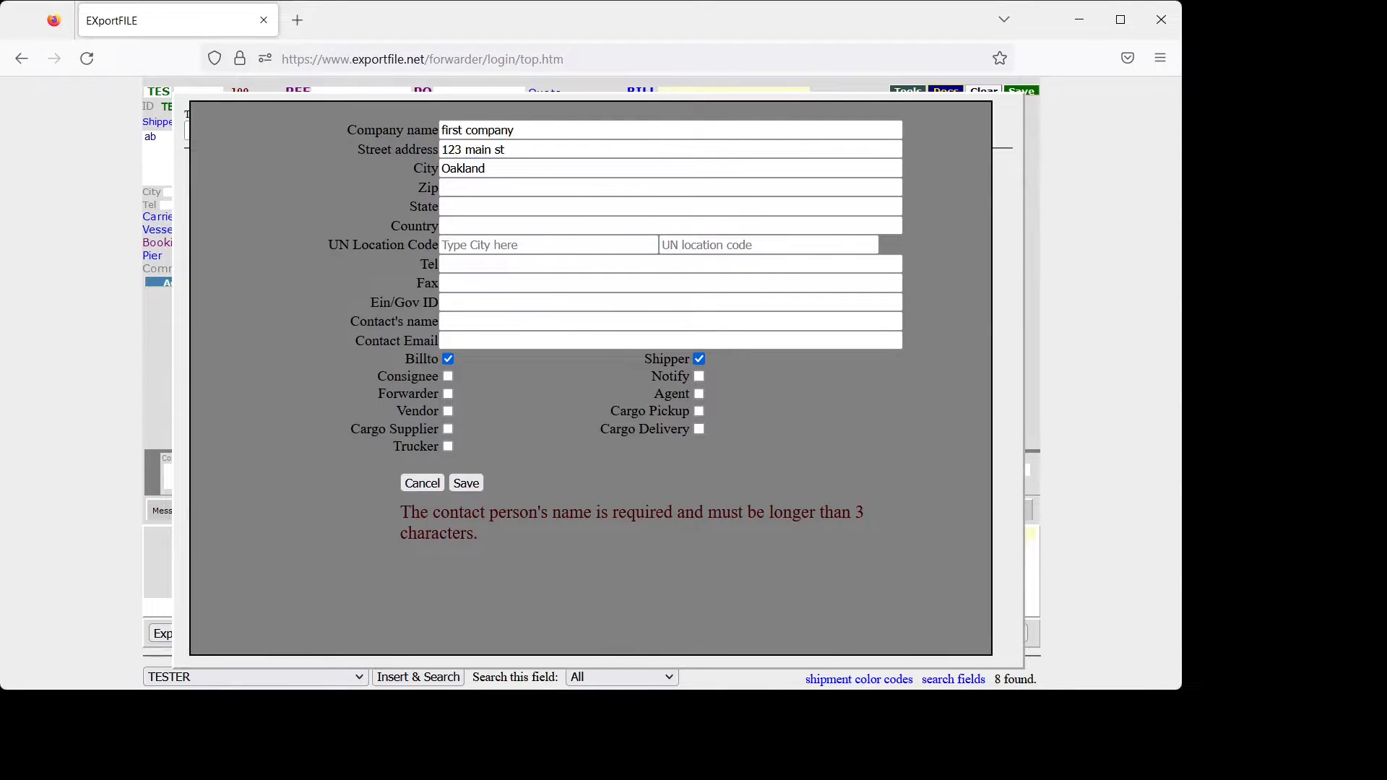
{"action": "left_click", "coordinate": [469, 318]}
{"action": "type", "text": "Emily"}
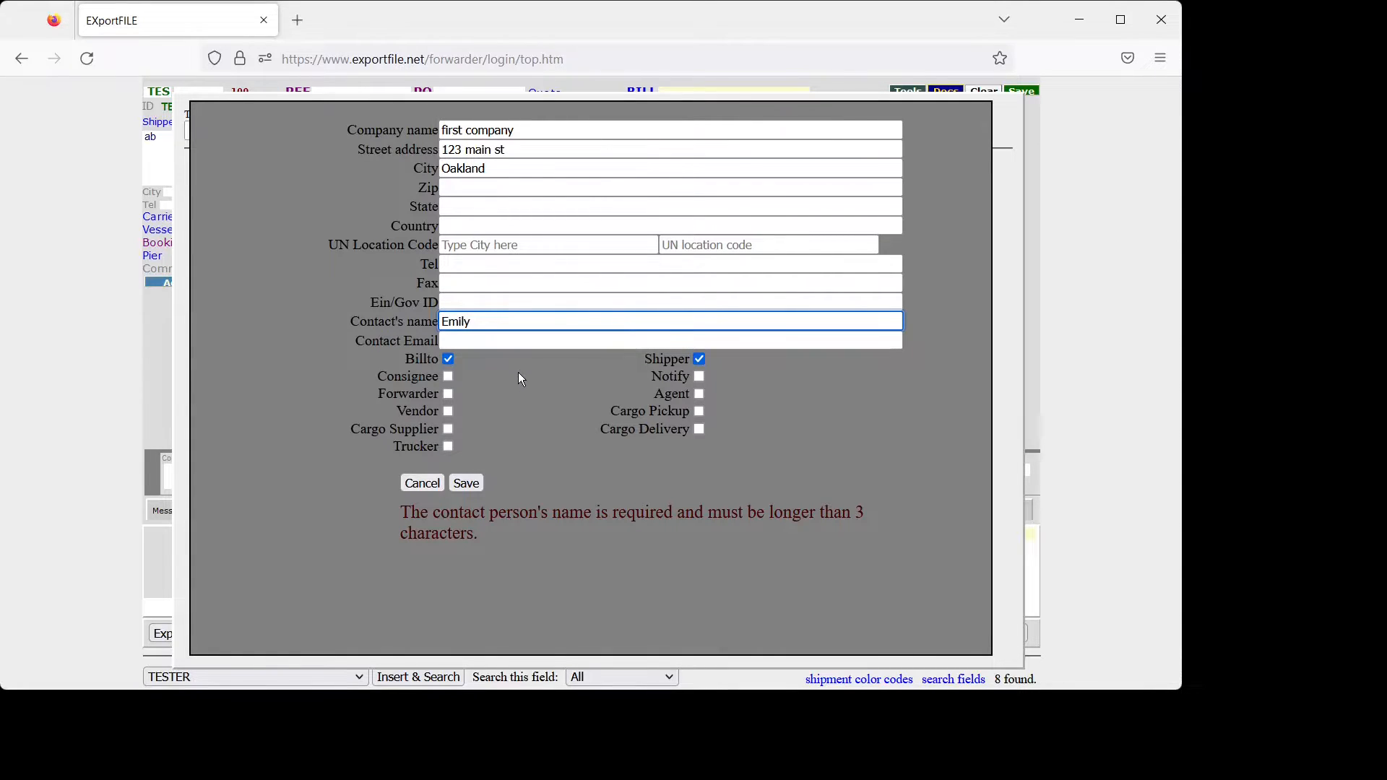
{"action": "left_click", "coordinate": [469, 481]}
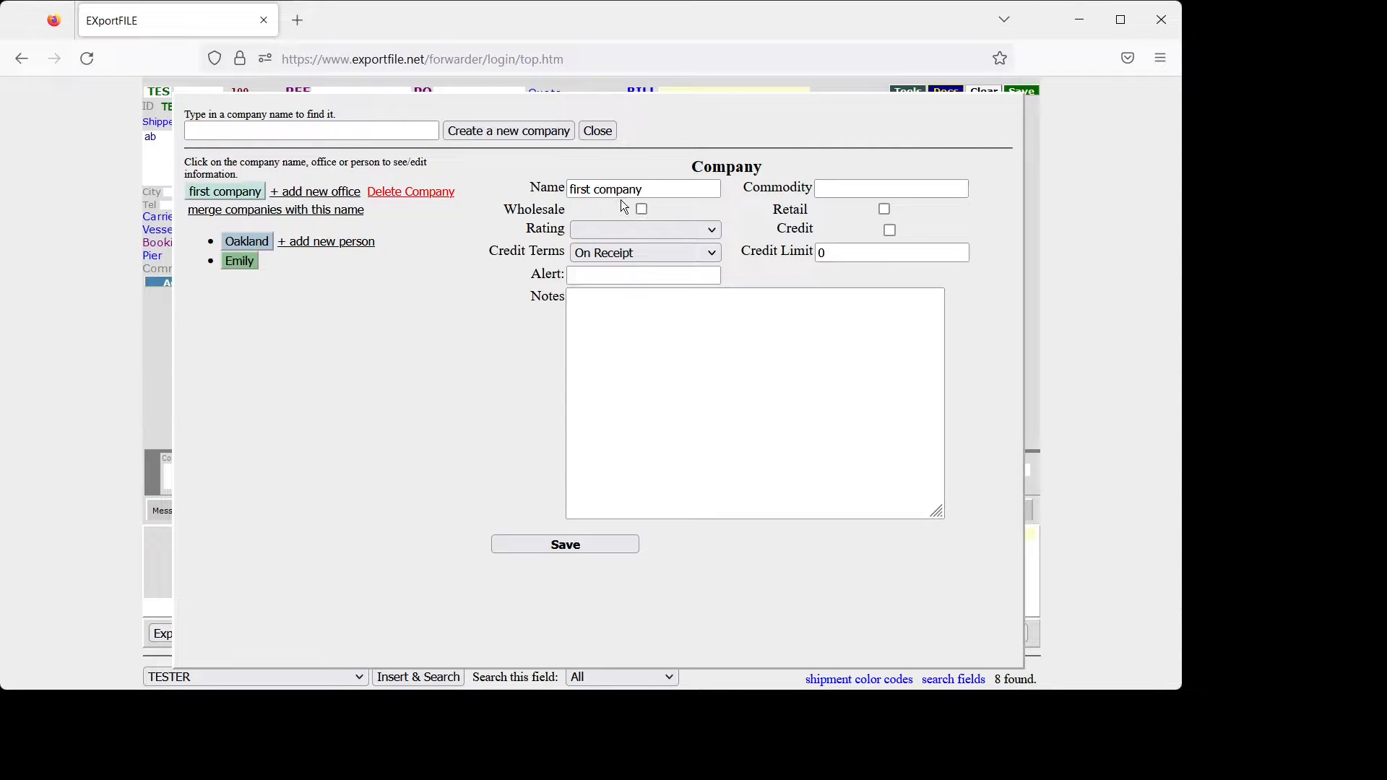
Set the company's alert to "attention !!" and save the company.
{"action": "left_click_drag", "start_coordinate": [643, 189], "coordinate": [561, 190]}
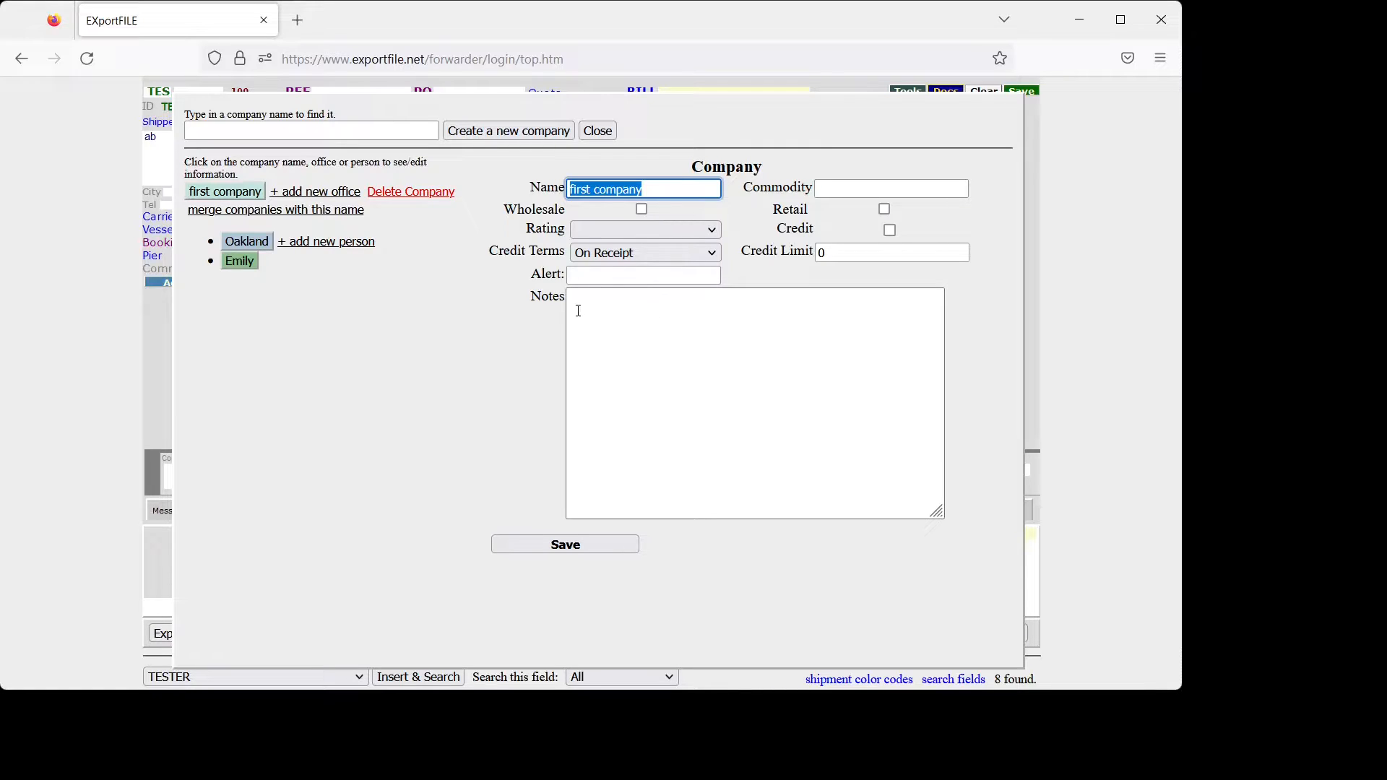
{"action": "left_click", "coordinate": [591, 274]}
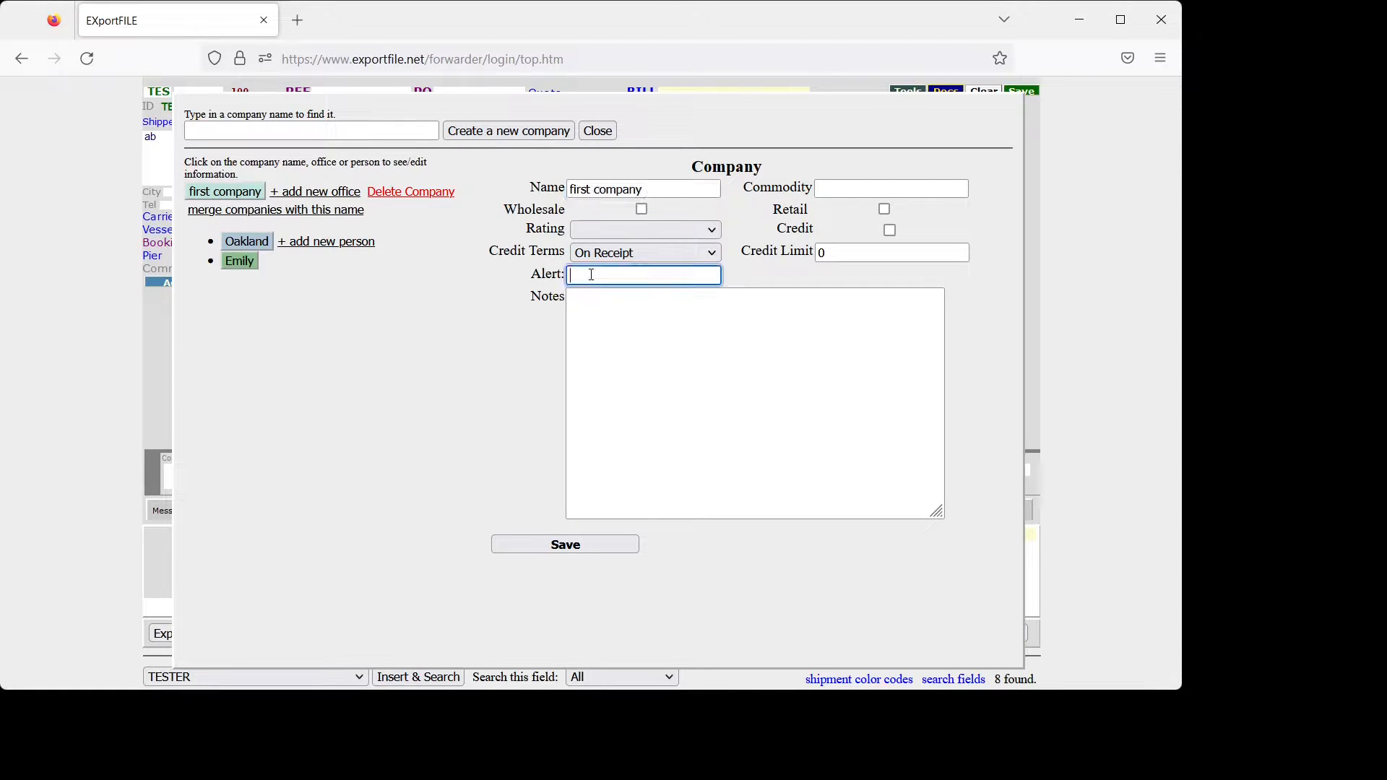
{"action": "type", "text": "attention !!"}
{"action": "left_click", "coordinate": [546, 551]}
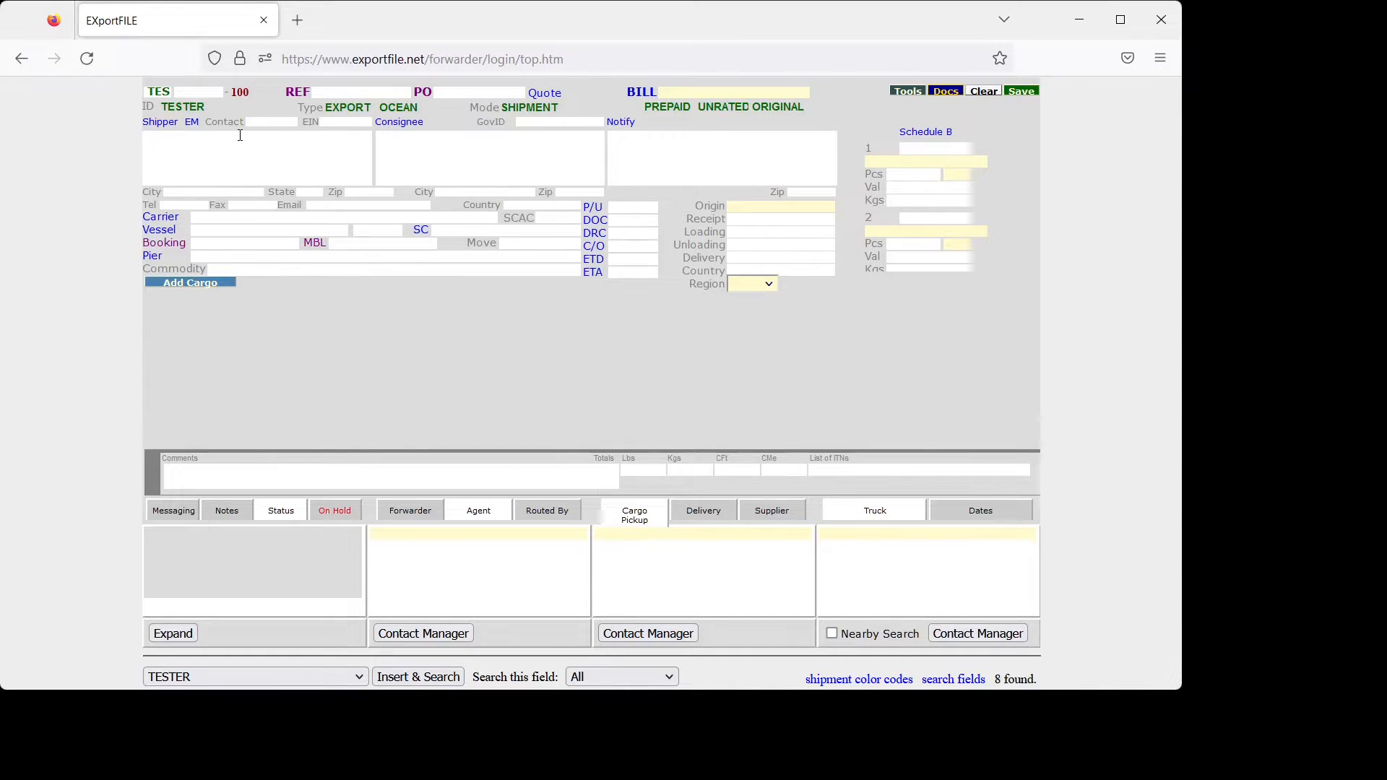
Set the shipment's shipper to "first company" and dismiss its alert.
{"action": "type", "text": "f"}
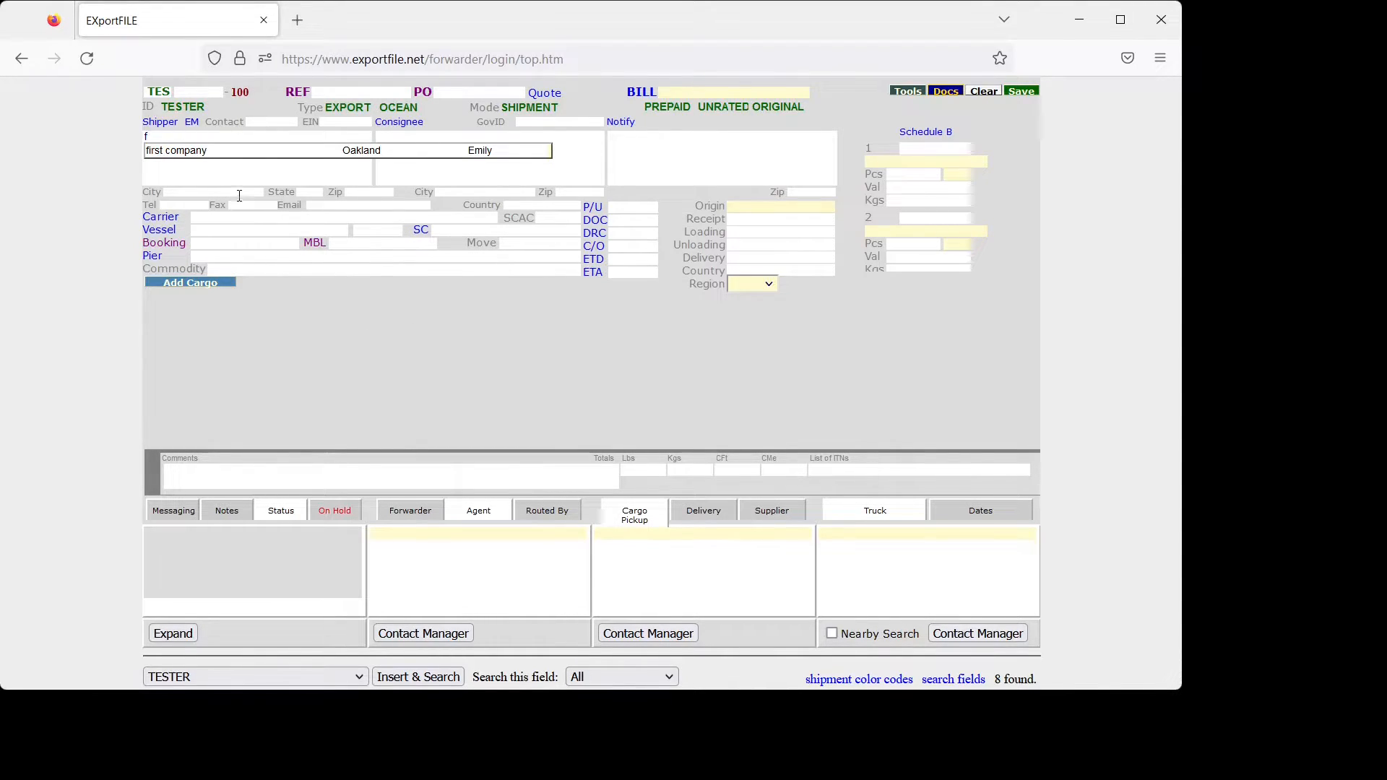
{"action": "left_click", "coordinate": [209, 150]}
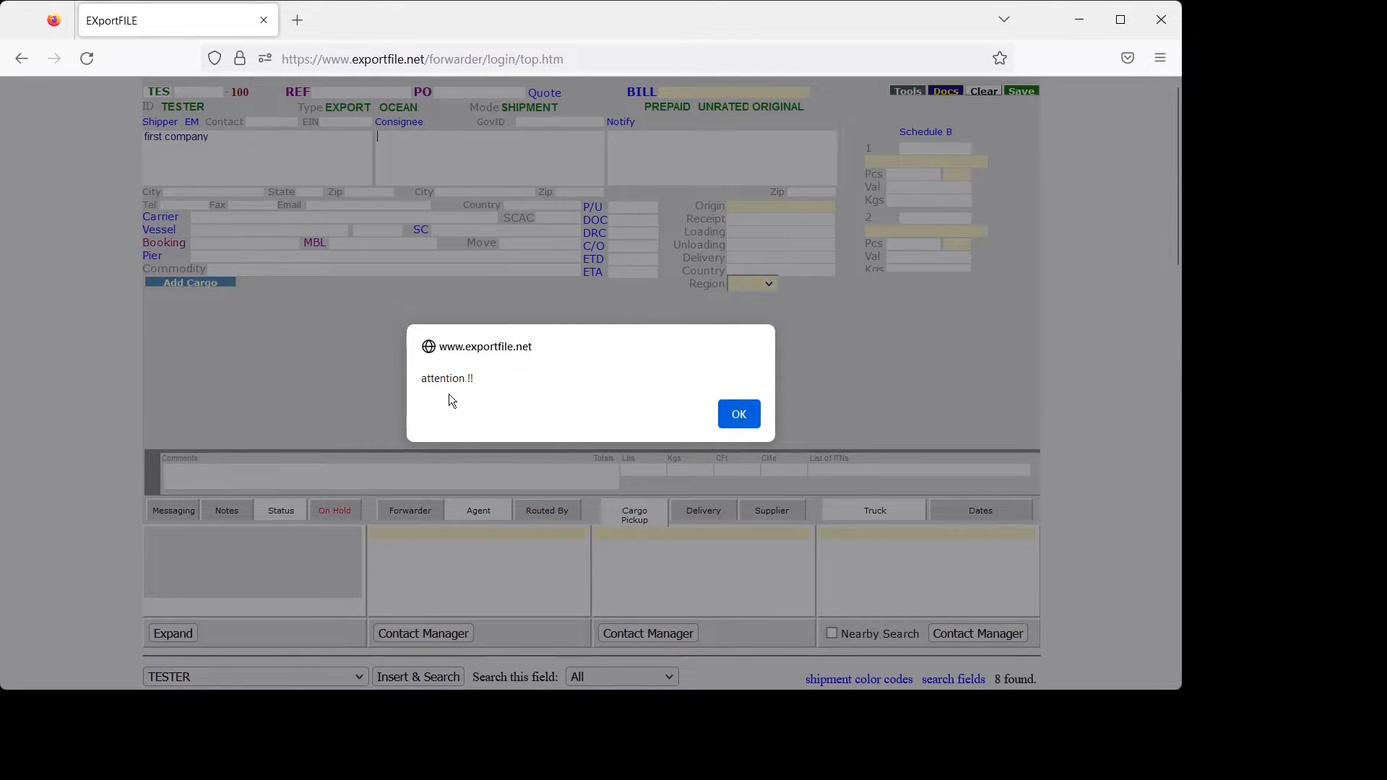
{"action": "left_click", "coordinate": [739, 416]}
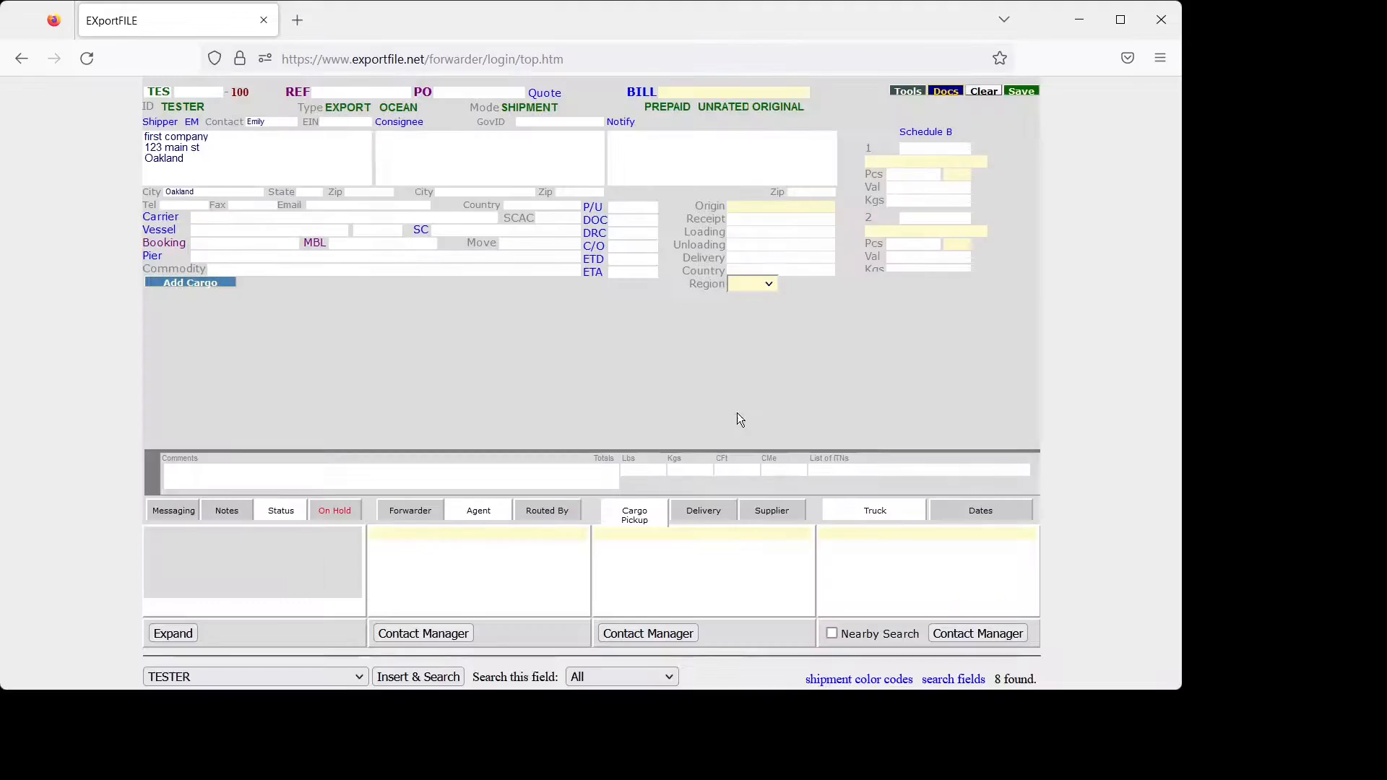
Reopen the "first company" record, remove its alert text and save the change.
{"action": "left_click", "coordinate": [394, 124]}
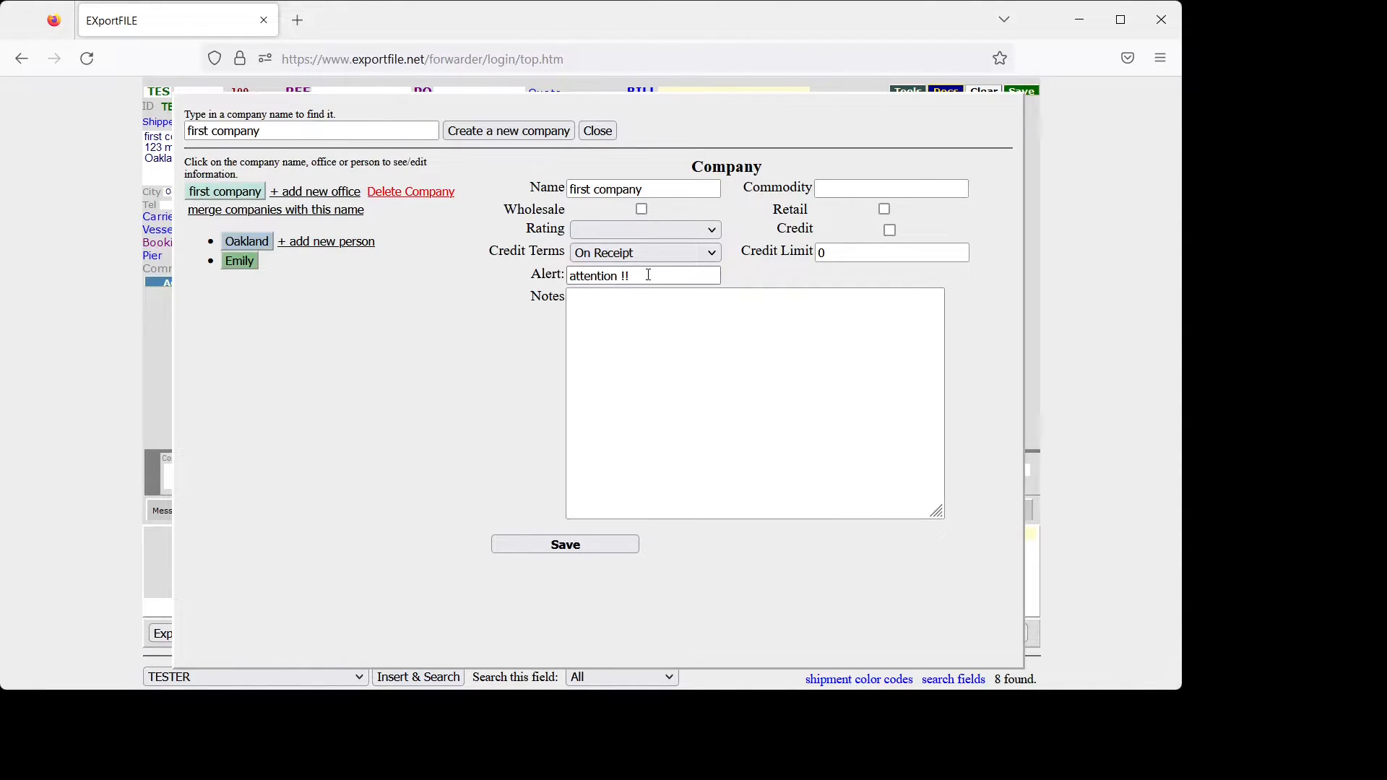
{"action": "left_click_drag", "start_coordinate": [647, 276], "coordinate": [517, 280]}
{"action": "key", "text": "BackSpace"}
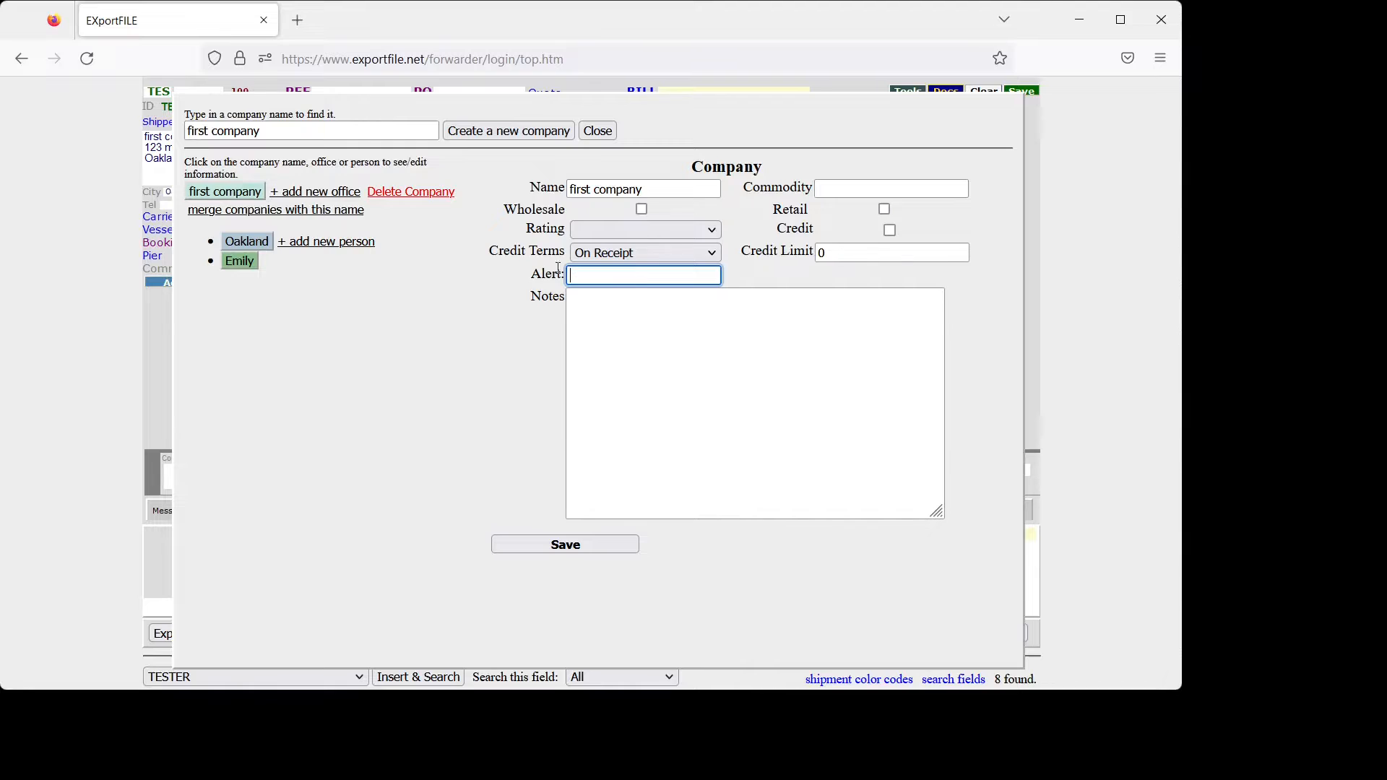
{"action": "left_click", "coordinate": [542, 546]}
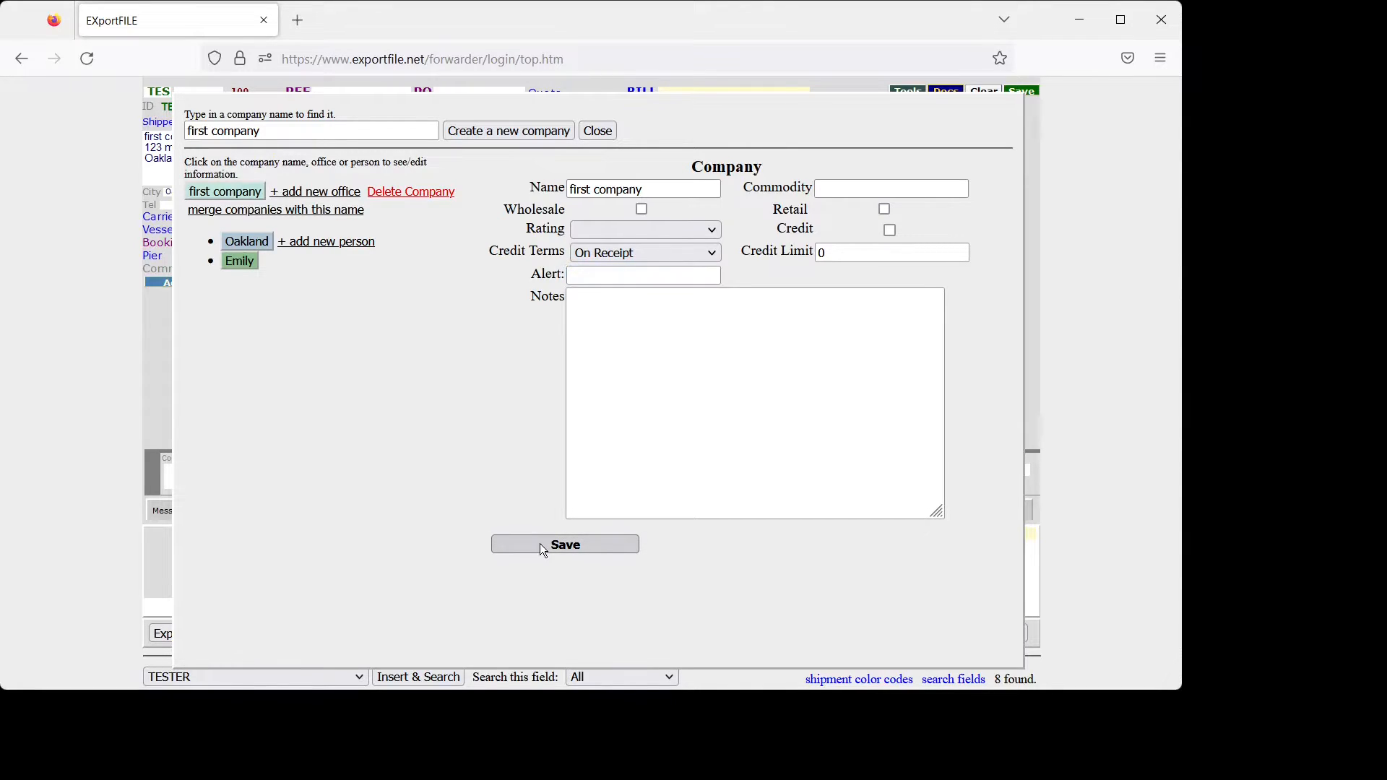
Examine the company's office record, including its document address lines and notes.
{"action": "left_click", "coordinate": [242, 248]}
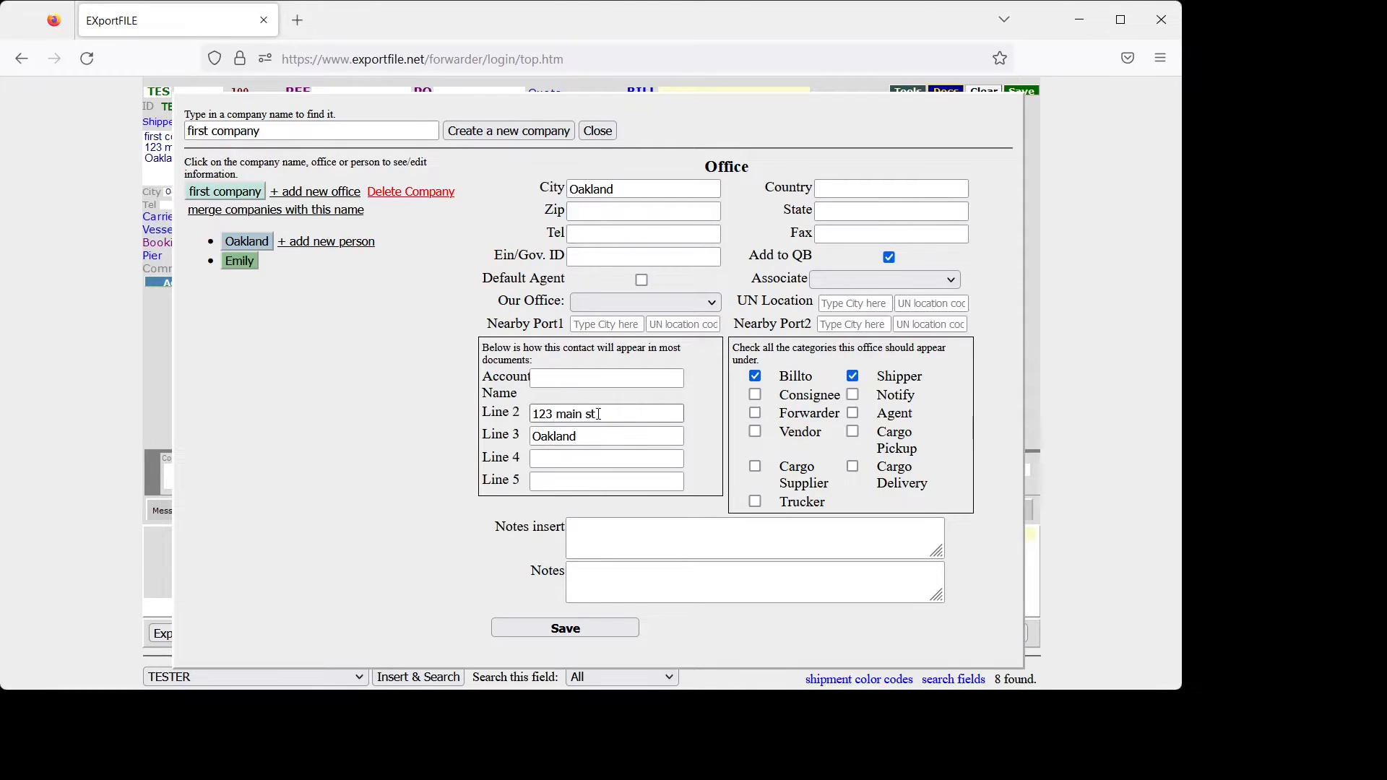
{"action": "left_click", "coordinate": [569, 440]}
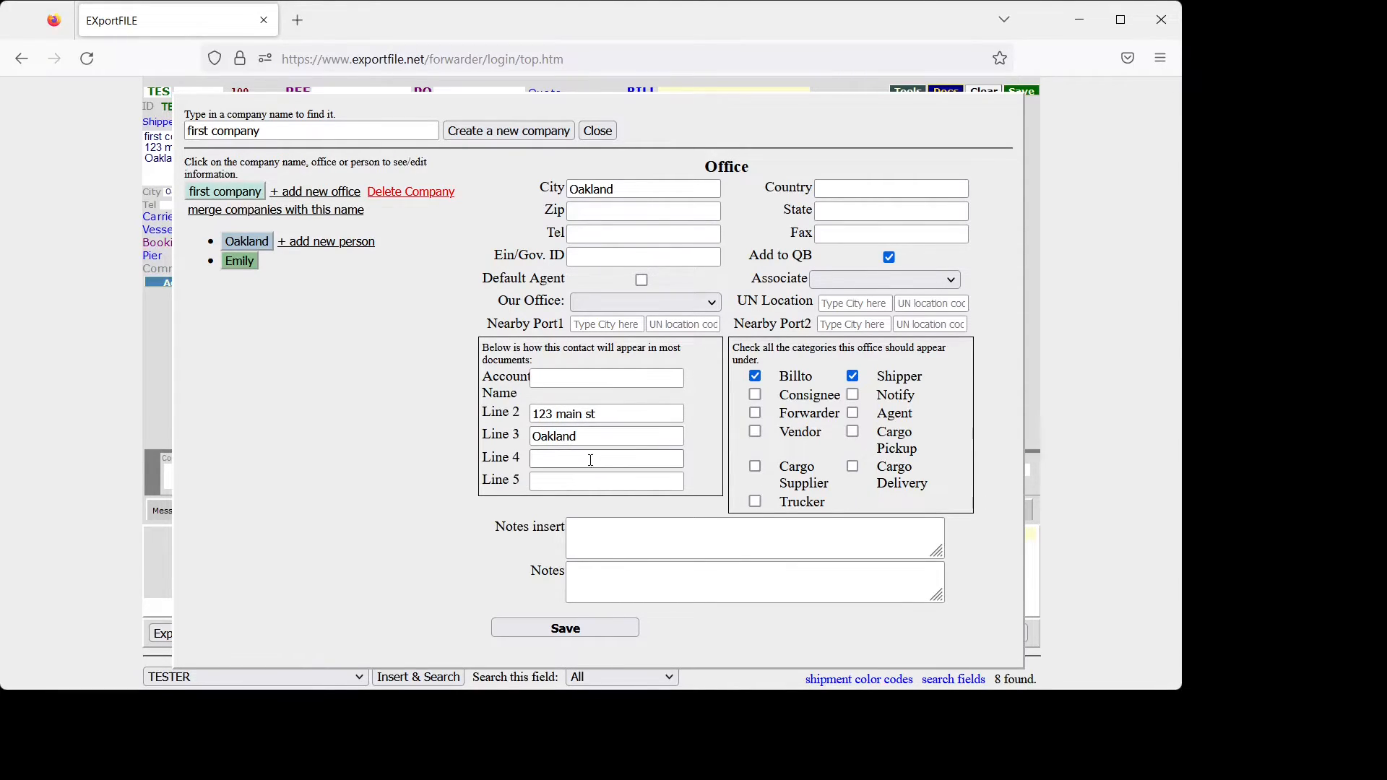
{"action": "left_click", "coordinate": [615, 414]}
{"action": "left_click", "coordinate": [610, 540]}
Examine the contact person's email and notification options, leaving notifications off, and close the contact manager.
{"action": "left_click", "coordinate": [241, 263]}
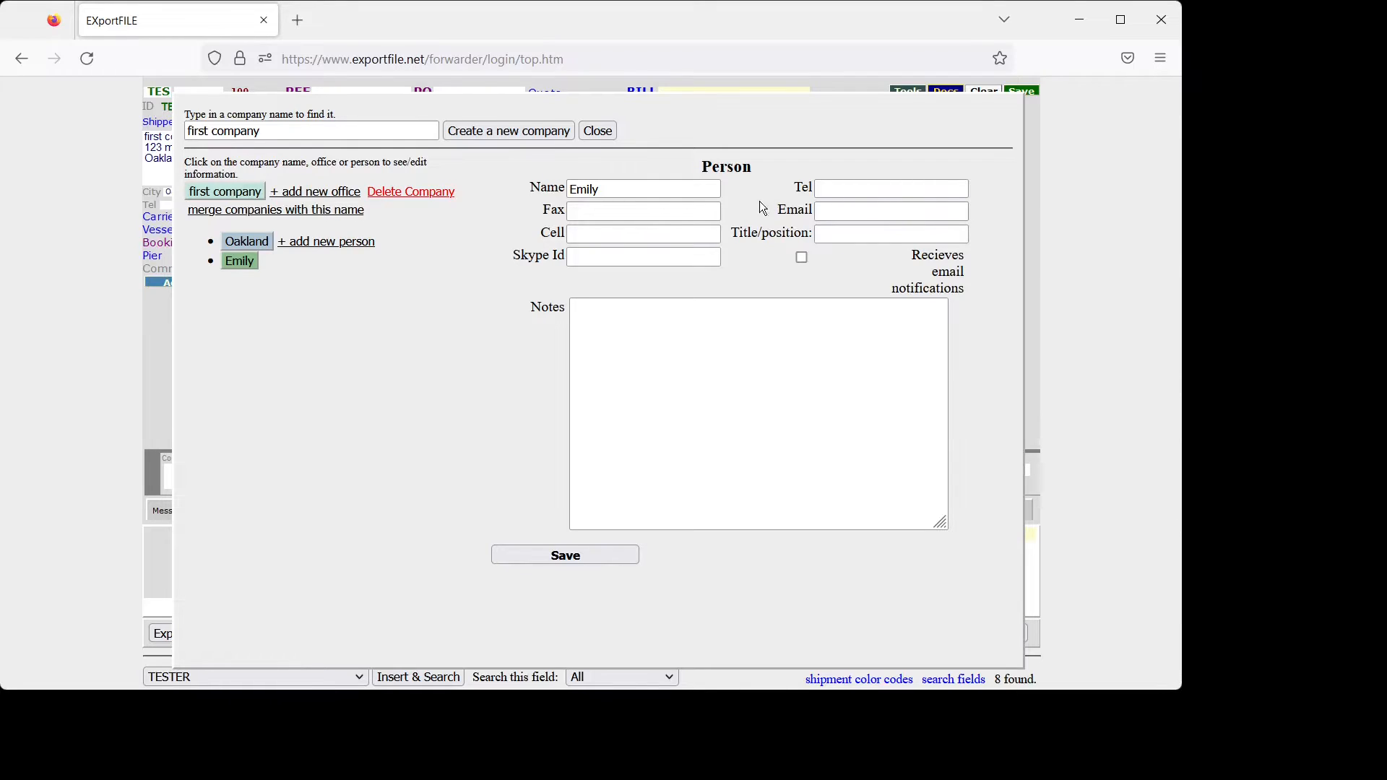
{"action": "left_click", "coordinate": [830, 212]}
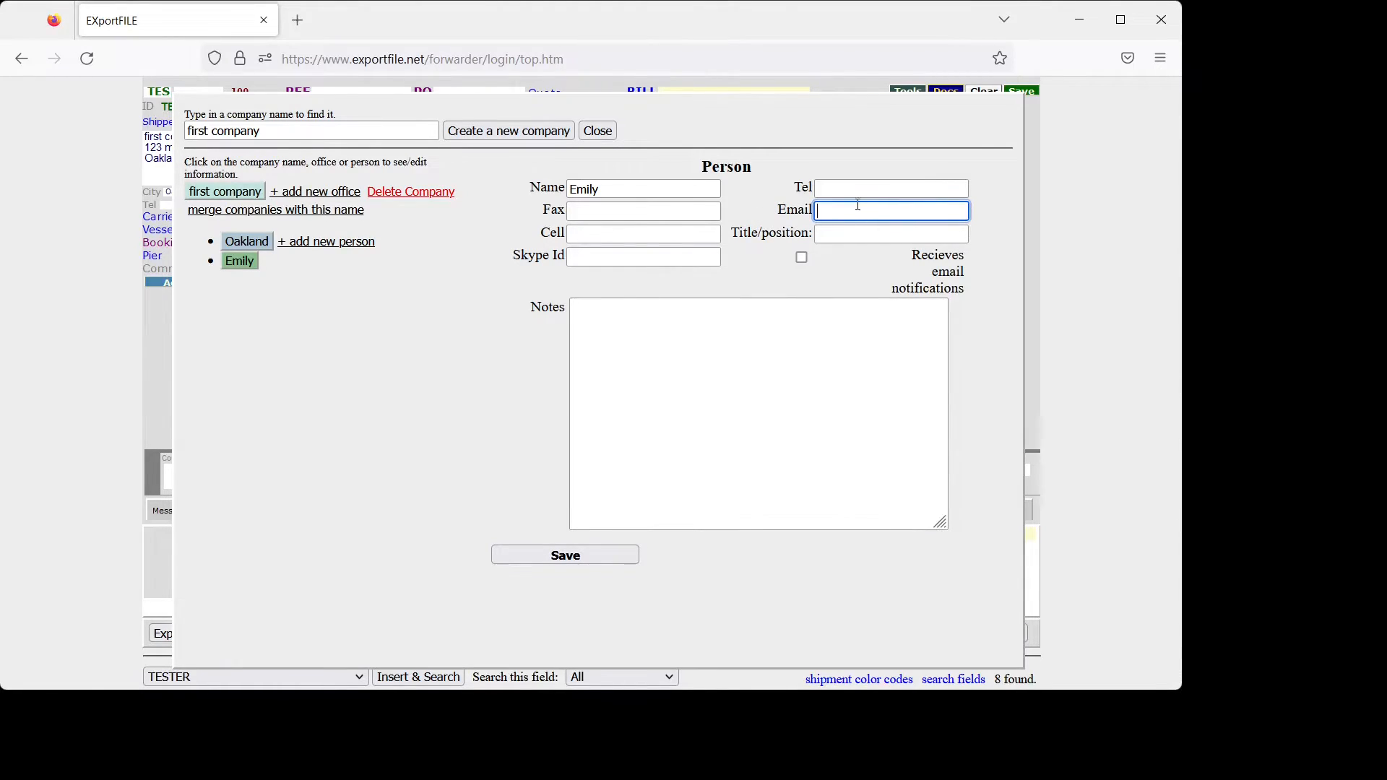
{"action": "left_click", "coordinate": [801, 258]}
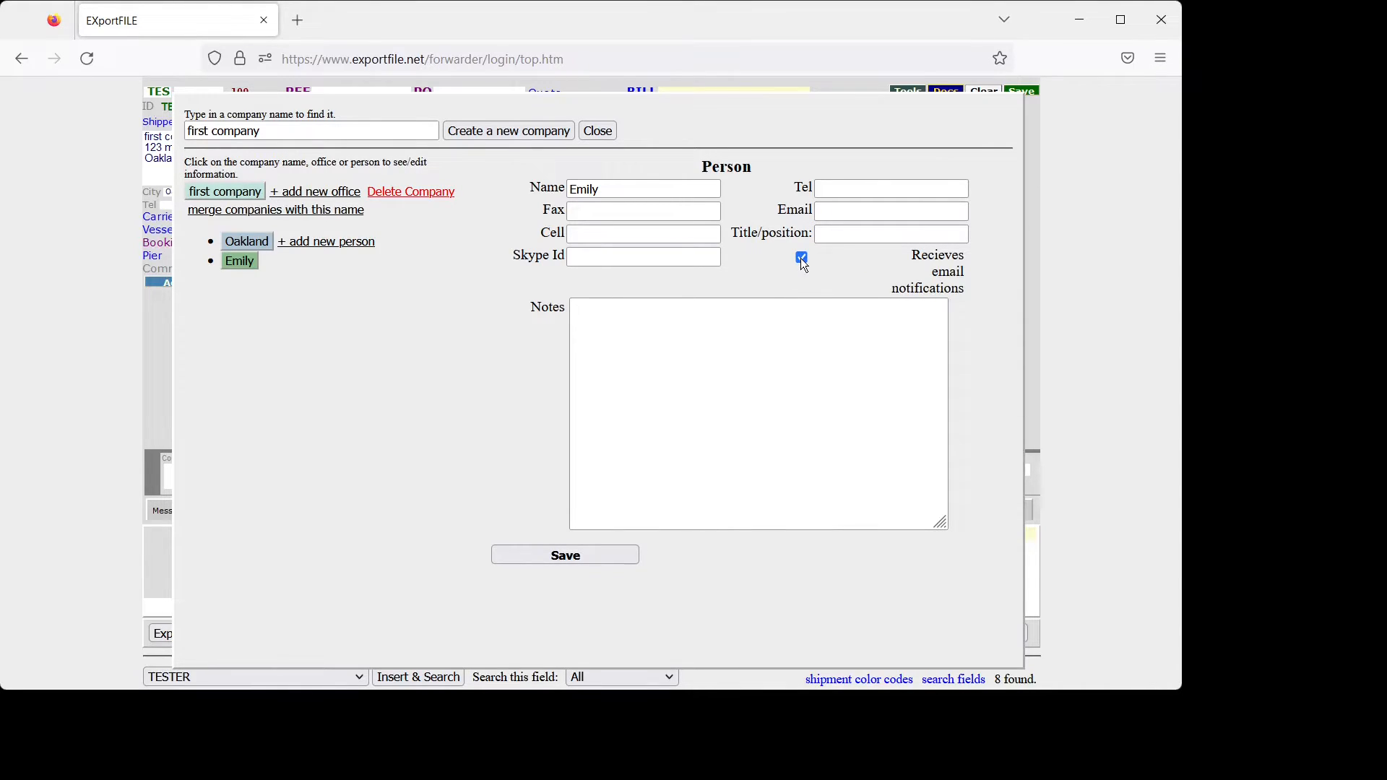
{"action": "left_click", "coordinate": [802, 259]}
{"action": "left_click", "coordinate": [598, 131]}
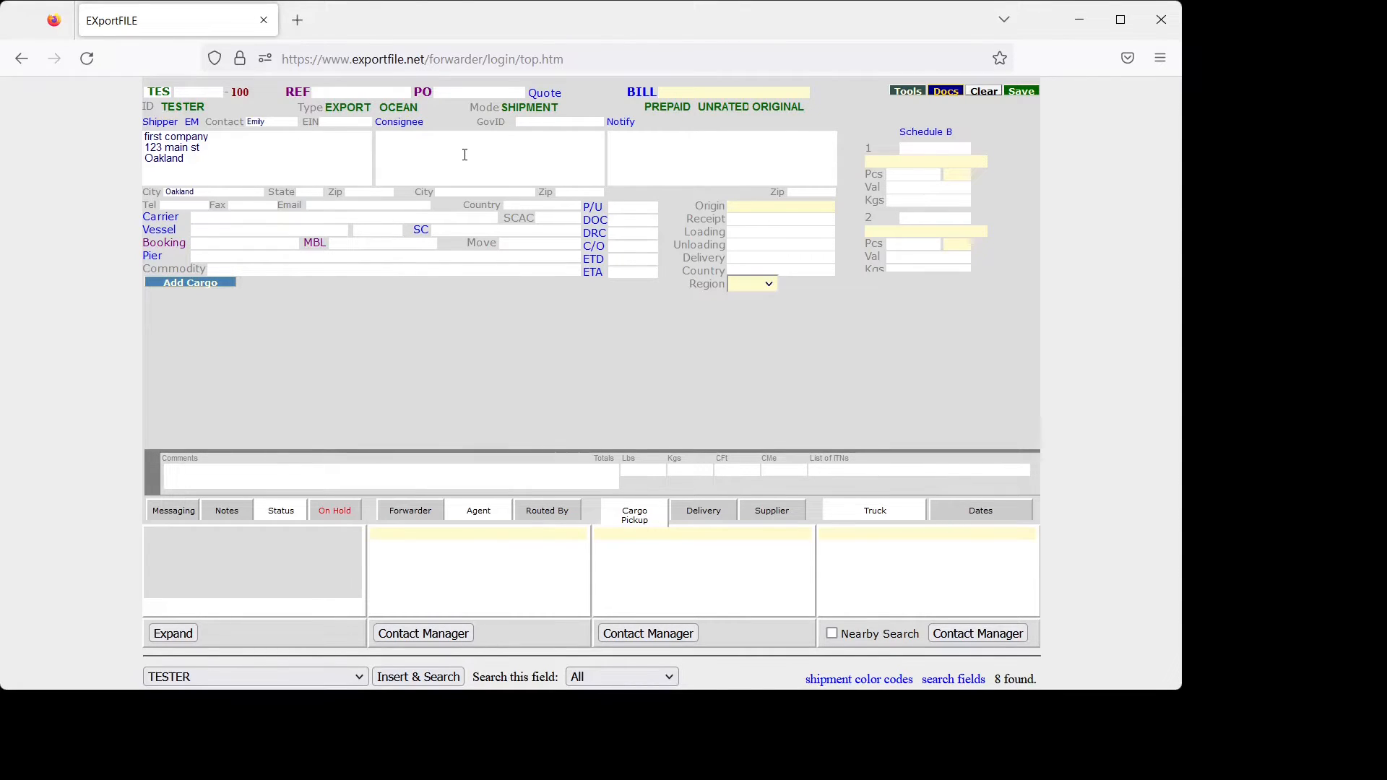
Look up "ab" for the consignee and choose the green-highlighted ABC Company entry.
{"action": "left_click", "coordinate": [383, 137]}
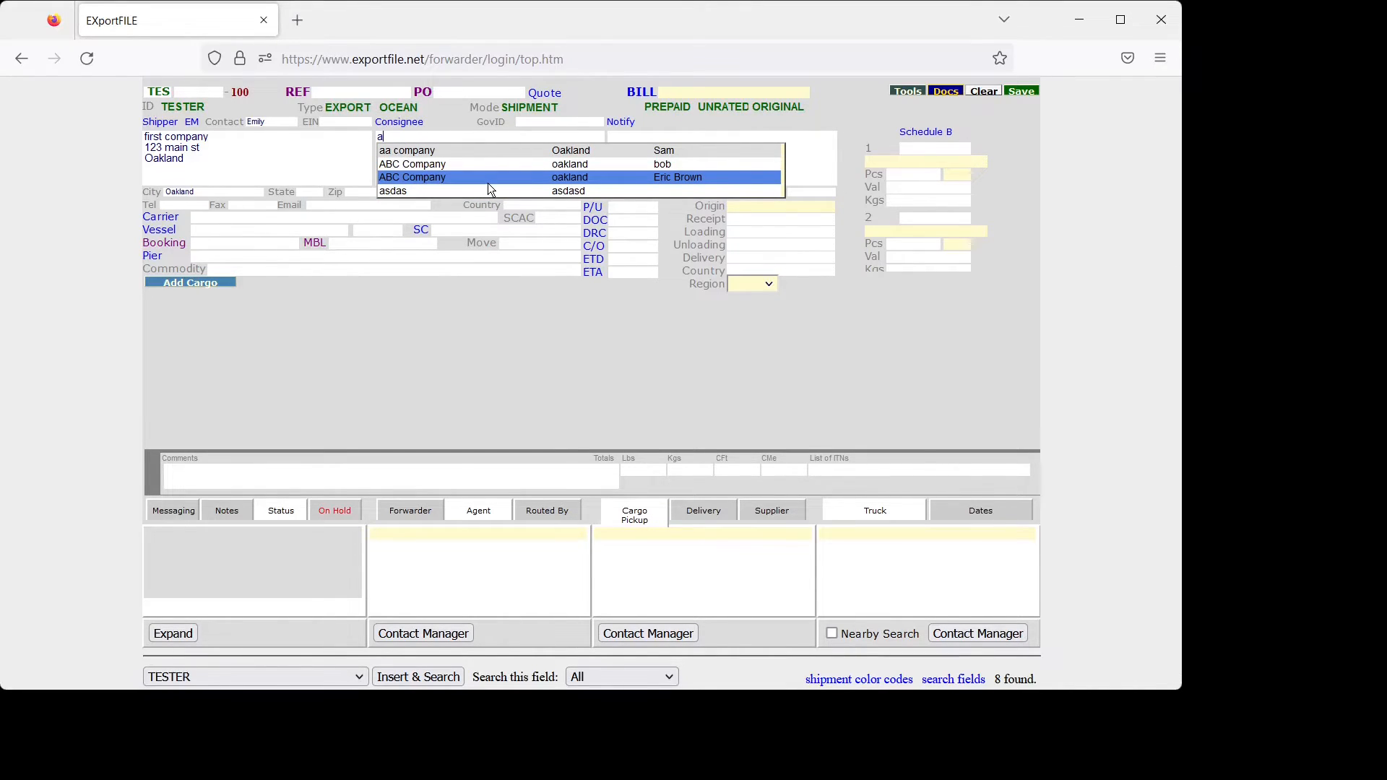
{"action": "type", "text": "b"}
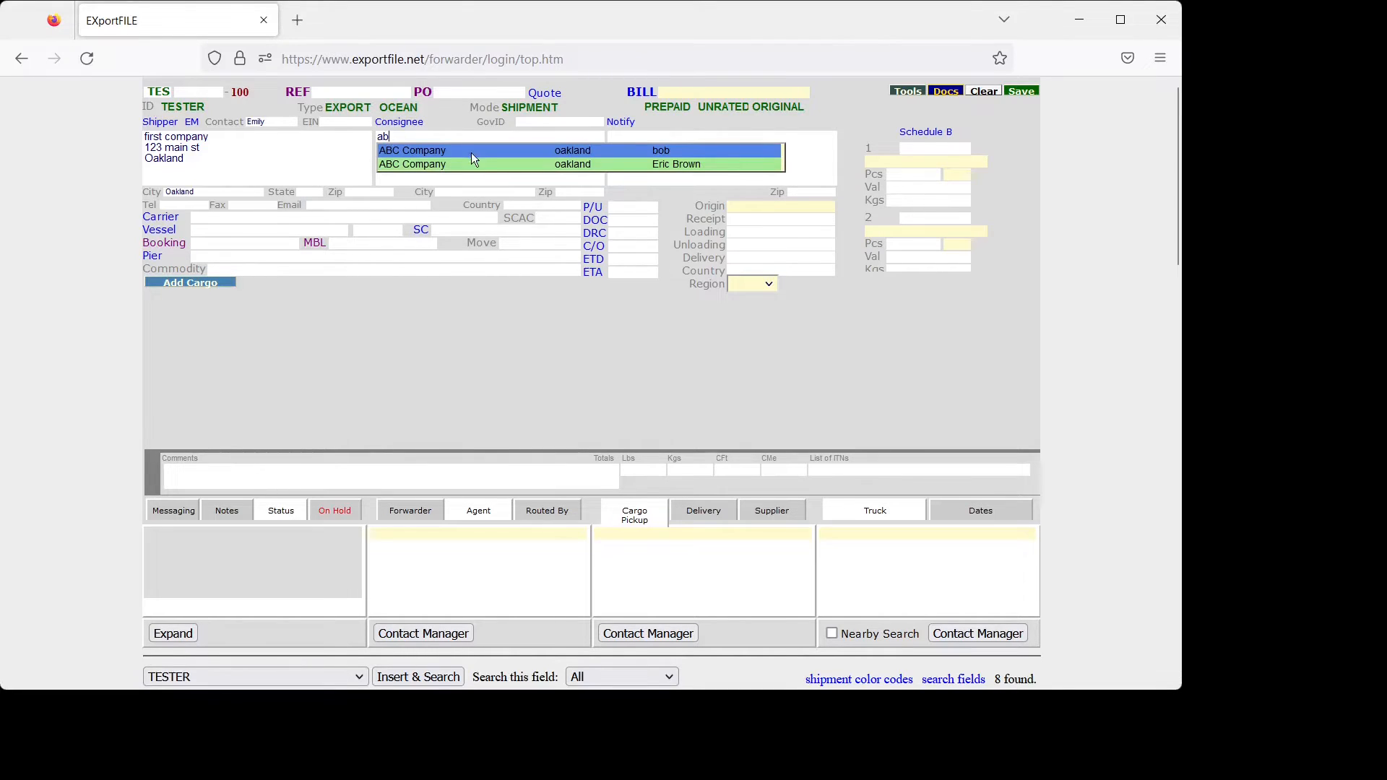
{"action": "left_click", "coordinate": [466, 163]}
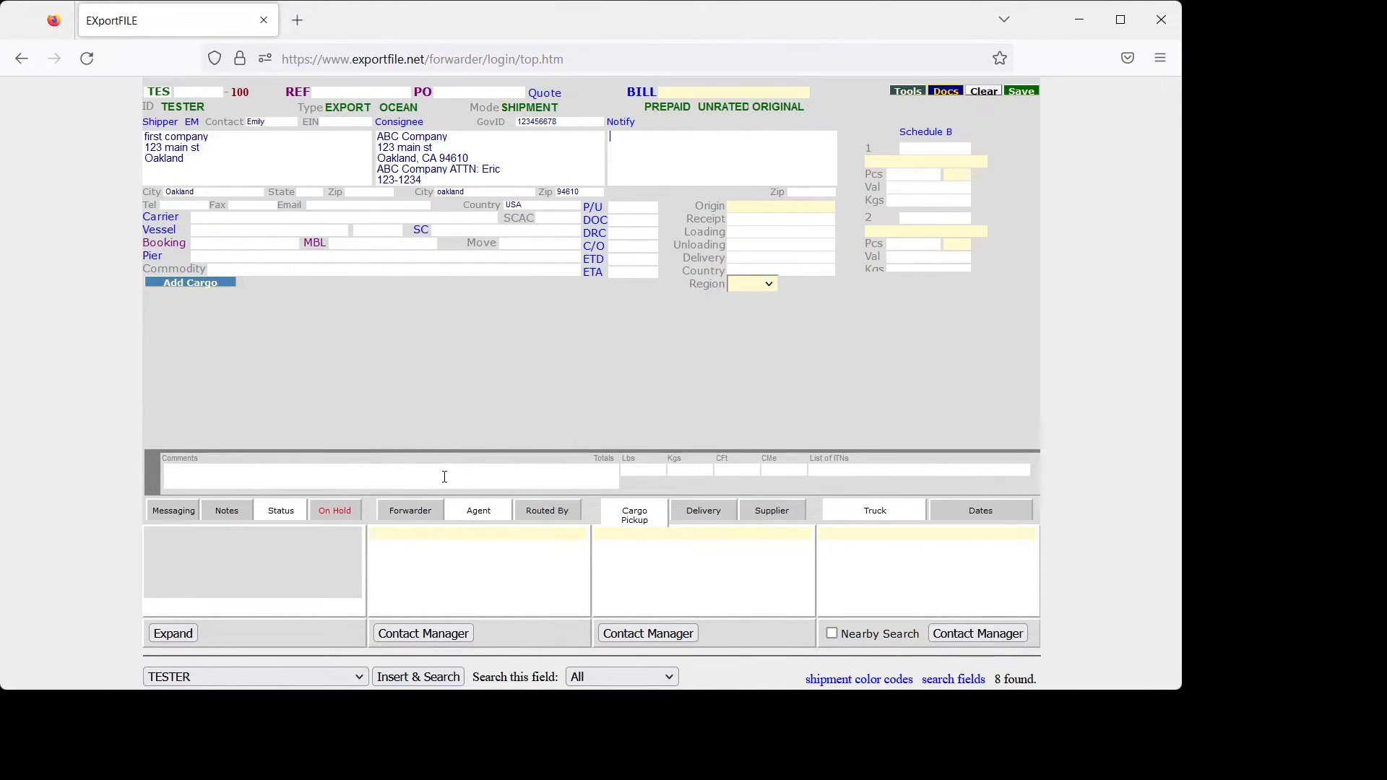
Try to look up an agent with "a" and set the shipment's country to UNITED STATES.
{"action": "left_click", "coordinate": [451, 540]}
{"action": "type", "text": "a"}
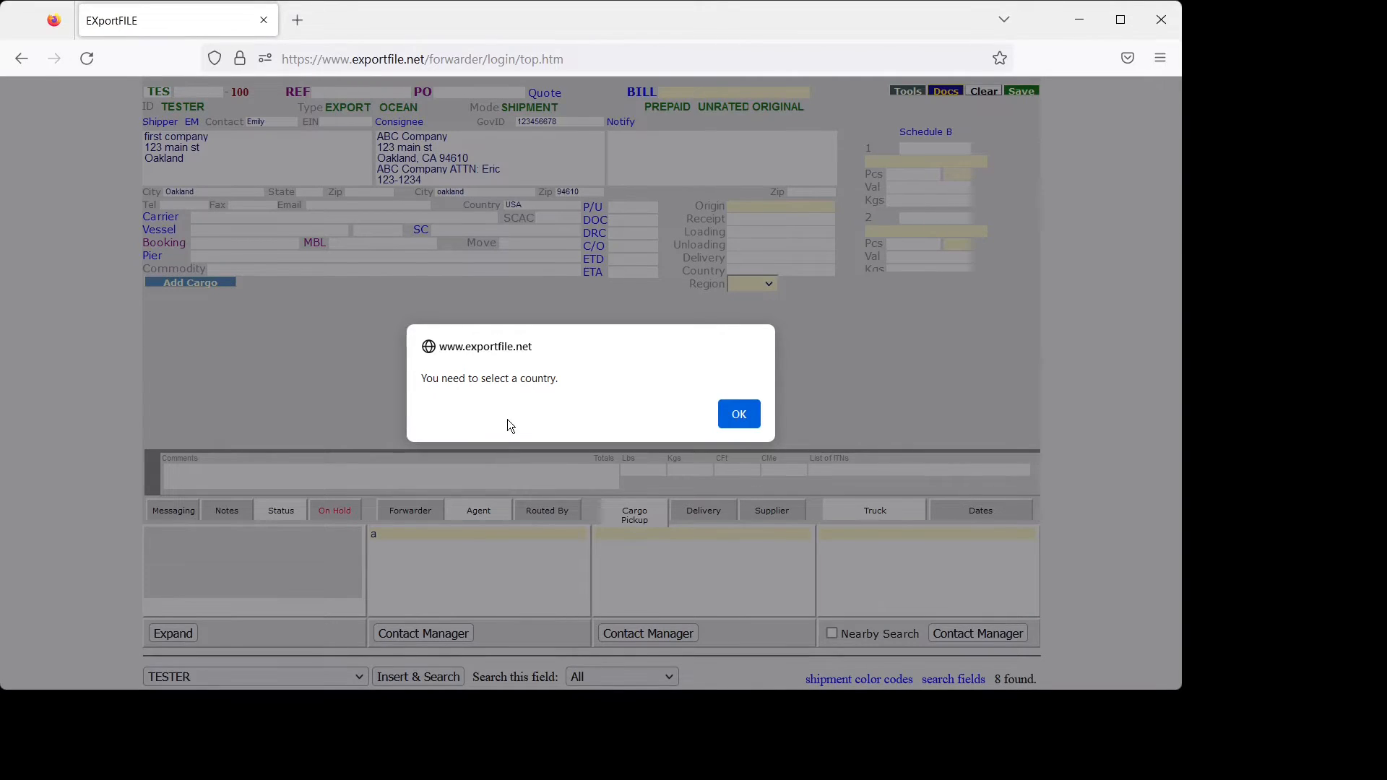
{"action": "left_click", "coordinate": [741, 415]}
{"action": "type", "text": "uni"}
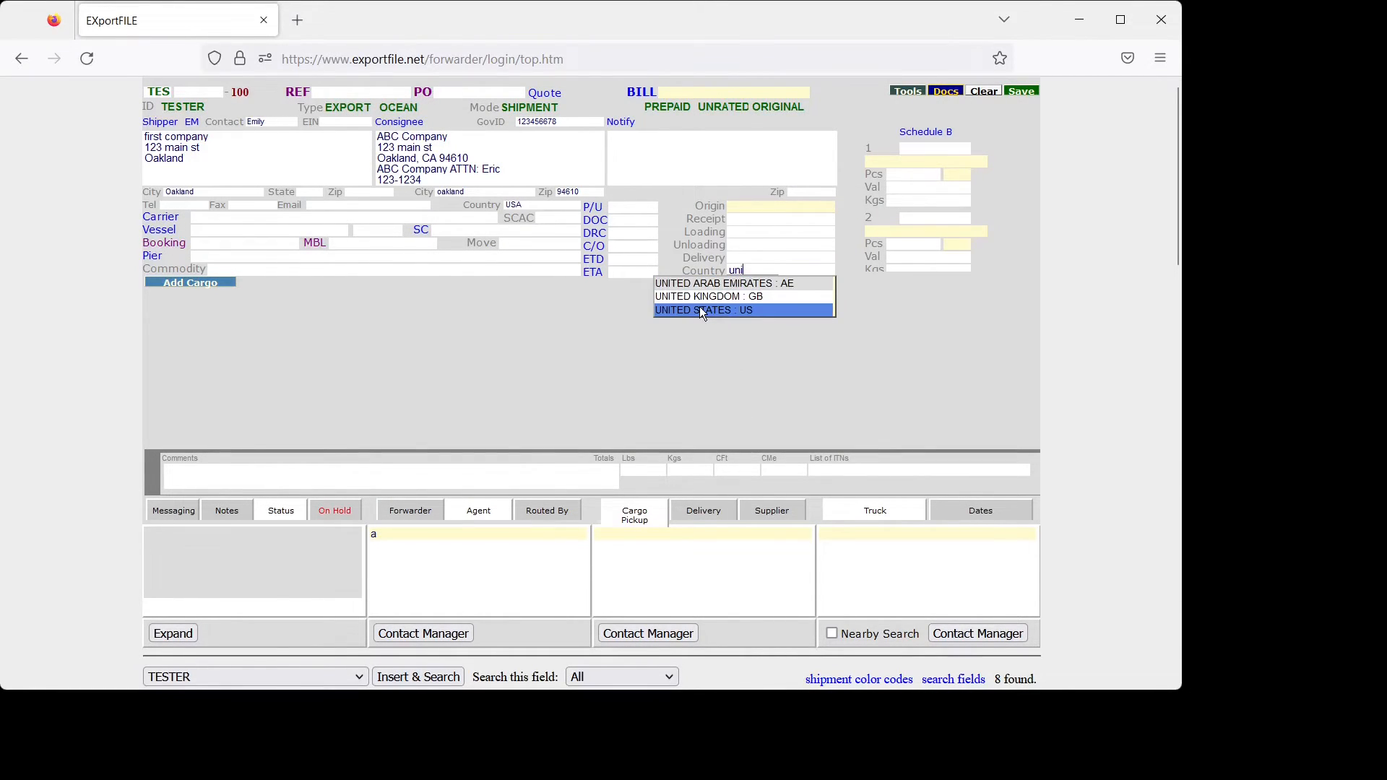
{"action": "left_click", "coordinate": [700, 309]}
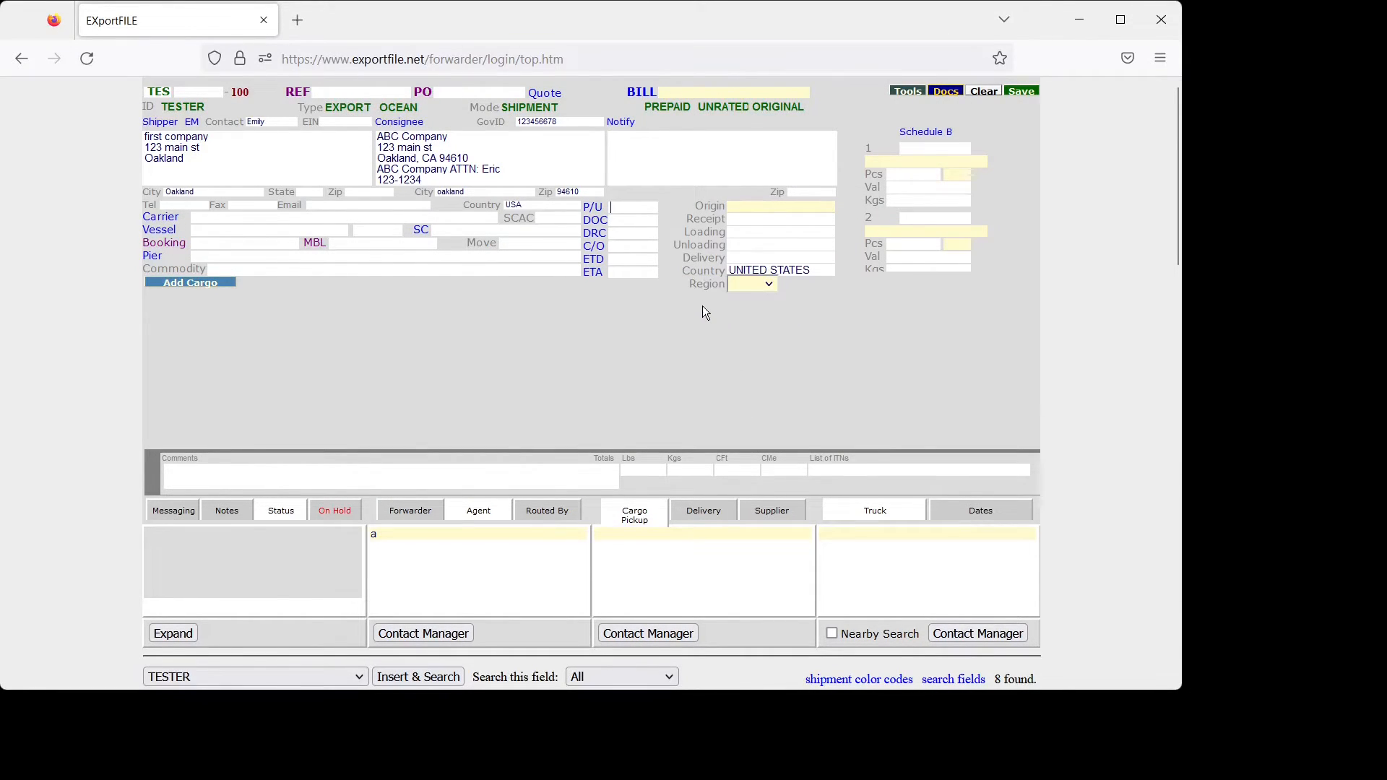
Look up "z" for the agent and choose the client Tester entry in Oakland that has no contact person.
{"action": "left_click", "coordinate": [387, 535]}
{"action": "type", "text": "z"}
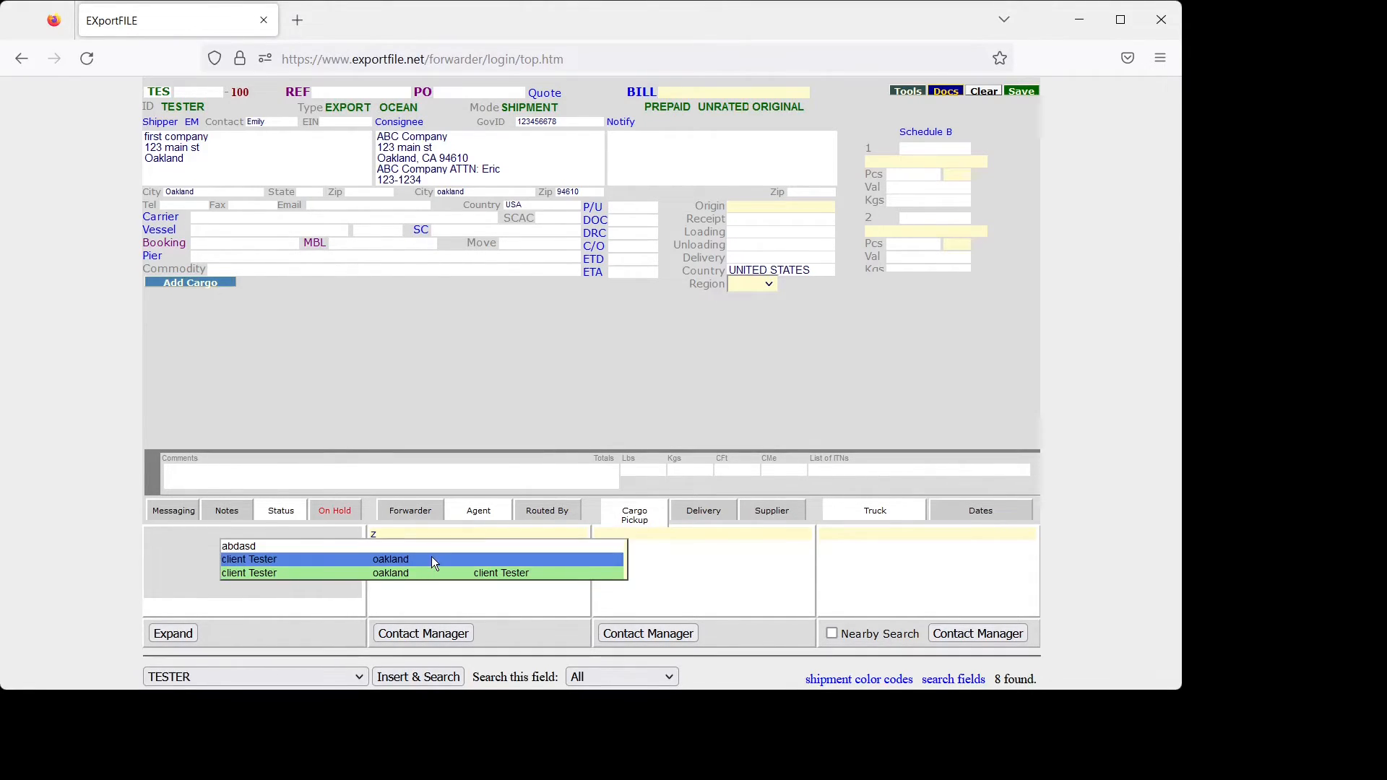
{"action": "left_click", "coordinate": [318, 561]}
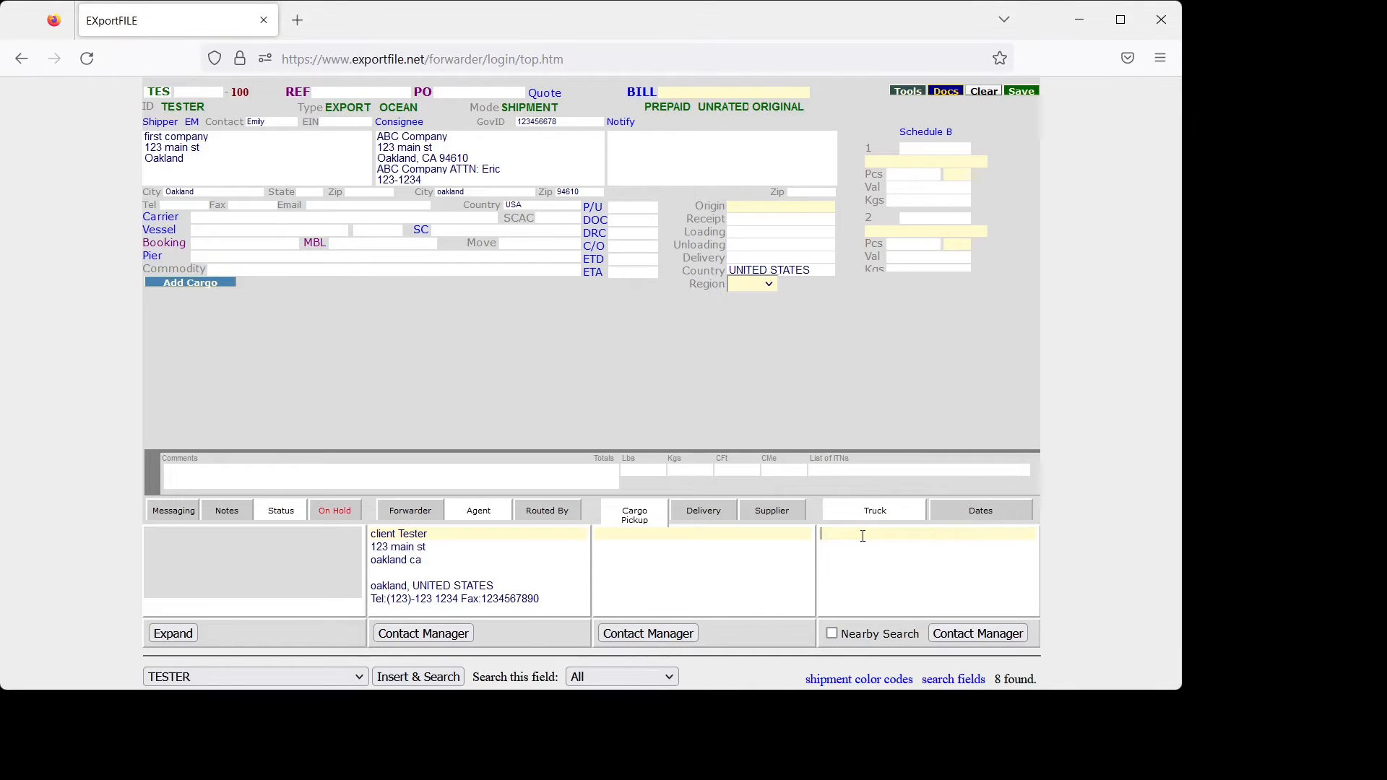
Look up truckers with "a", enable Nearby Search for the truck and clear the truck entry.
{"action": "type", "text": "a"}
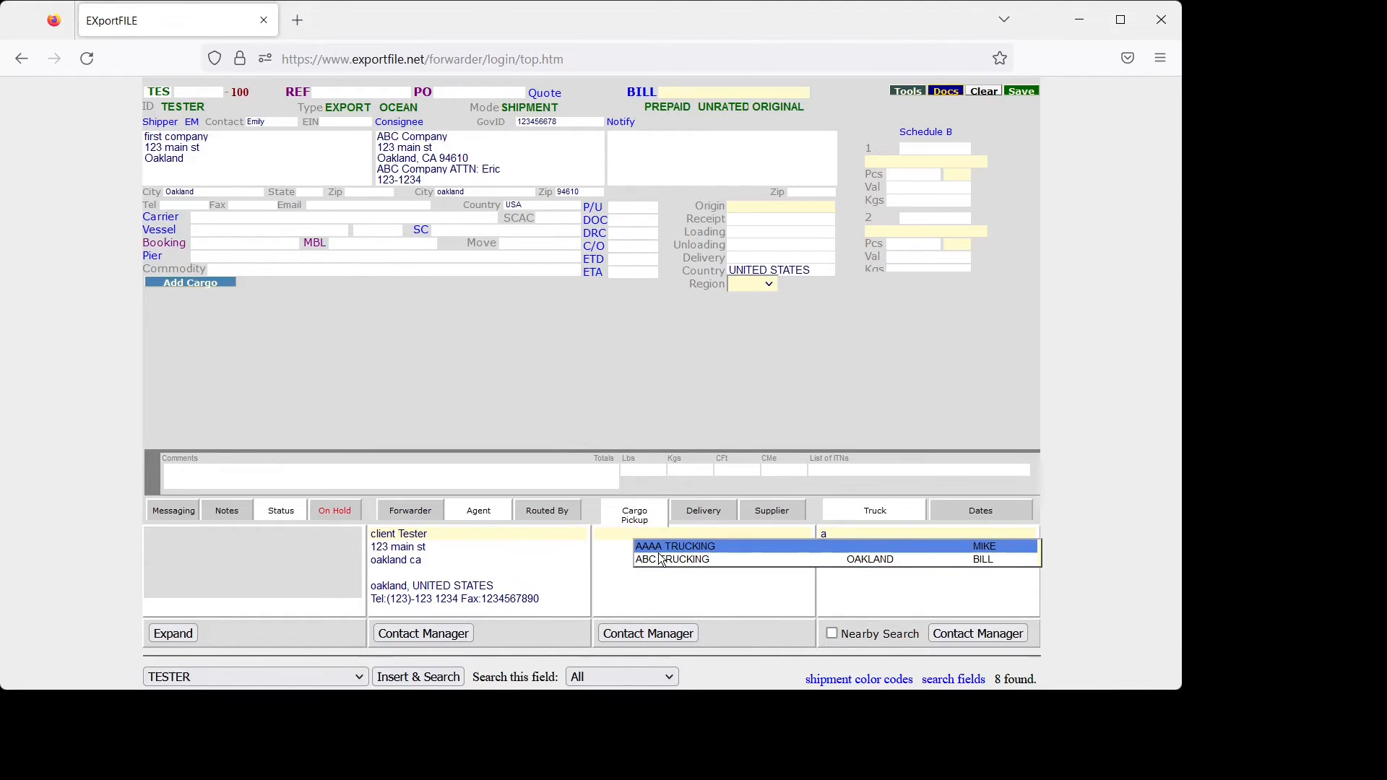
{"action": "left_click_drag", "start_coordinate": [838, 534], "coordinate": [797, 534]}
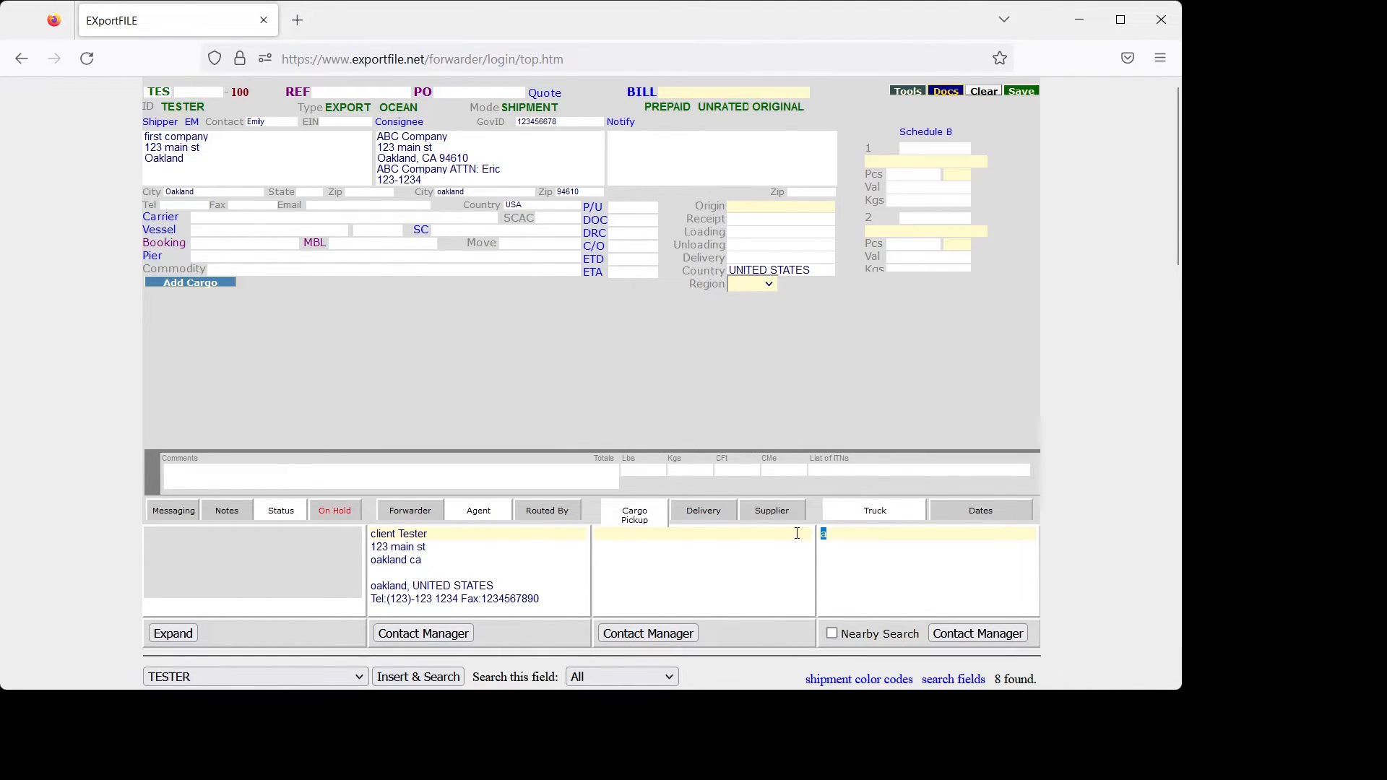
{"action": "left_click", "coordinate": [832, 634]}
{"action": "left_click_drag", "start_coordinate": [836, 536], "coordinate": [816, 541]}
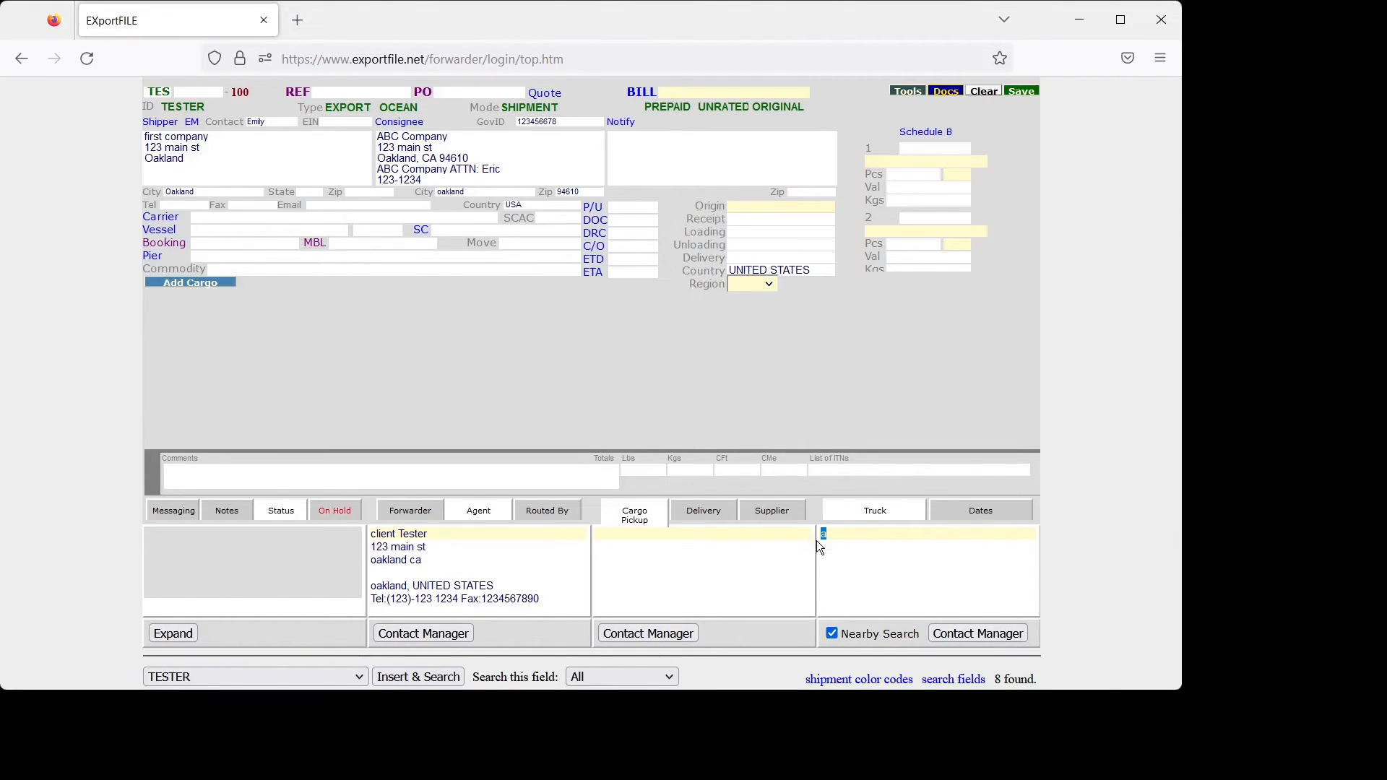
{"action": "left_click", "coordinate": [849, 563]}
{"action": "key", "text": "BackSpace"}
Open the truck's contact manager, search for "abc" and load the ABC TRUCKING company.
{"action": "left_click", "coordinate": [959, 633]}
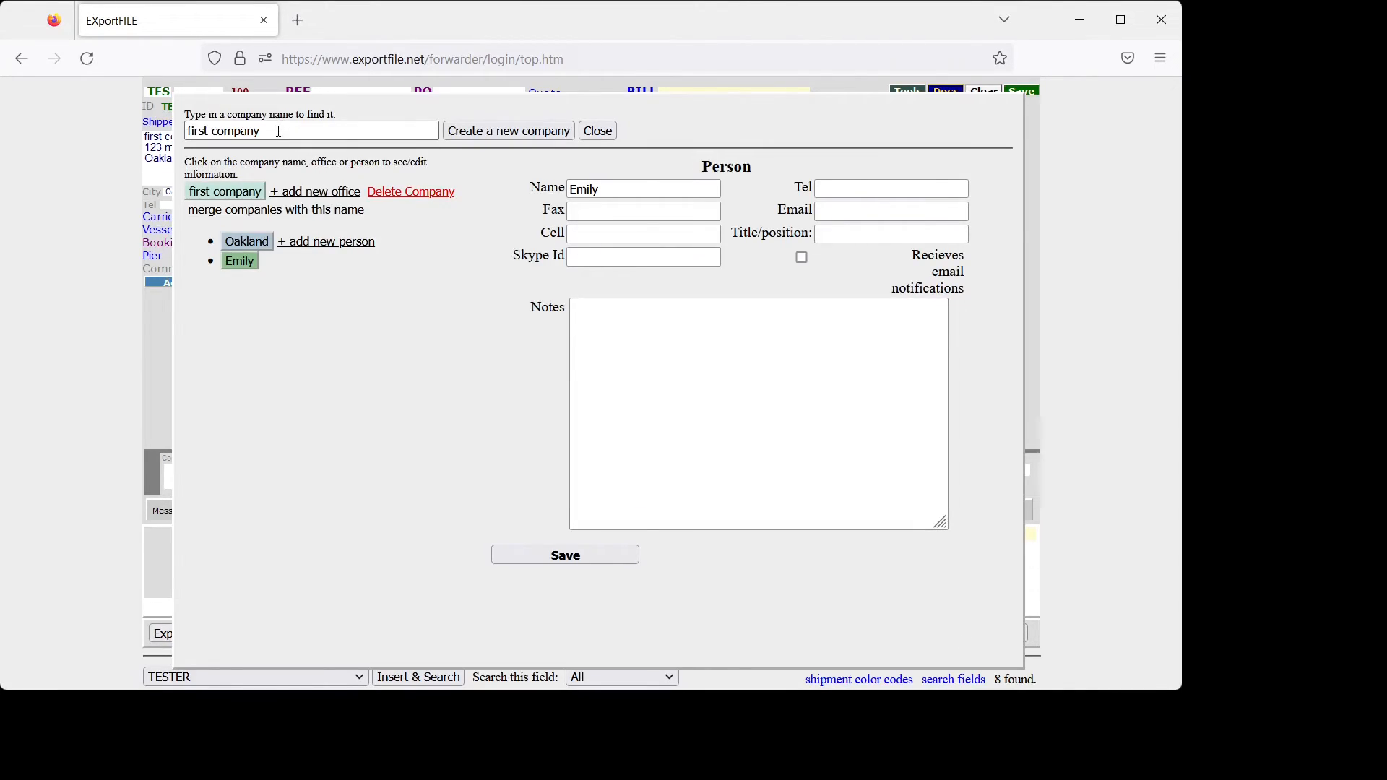
{"action": "left_click_drag", "start_coordinate": [279, 133], "coordinate": [186, 133]}
{"action": "type", "text": "a"}
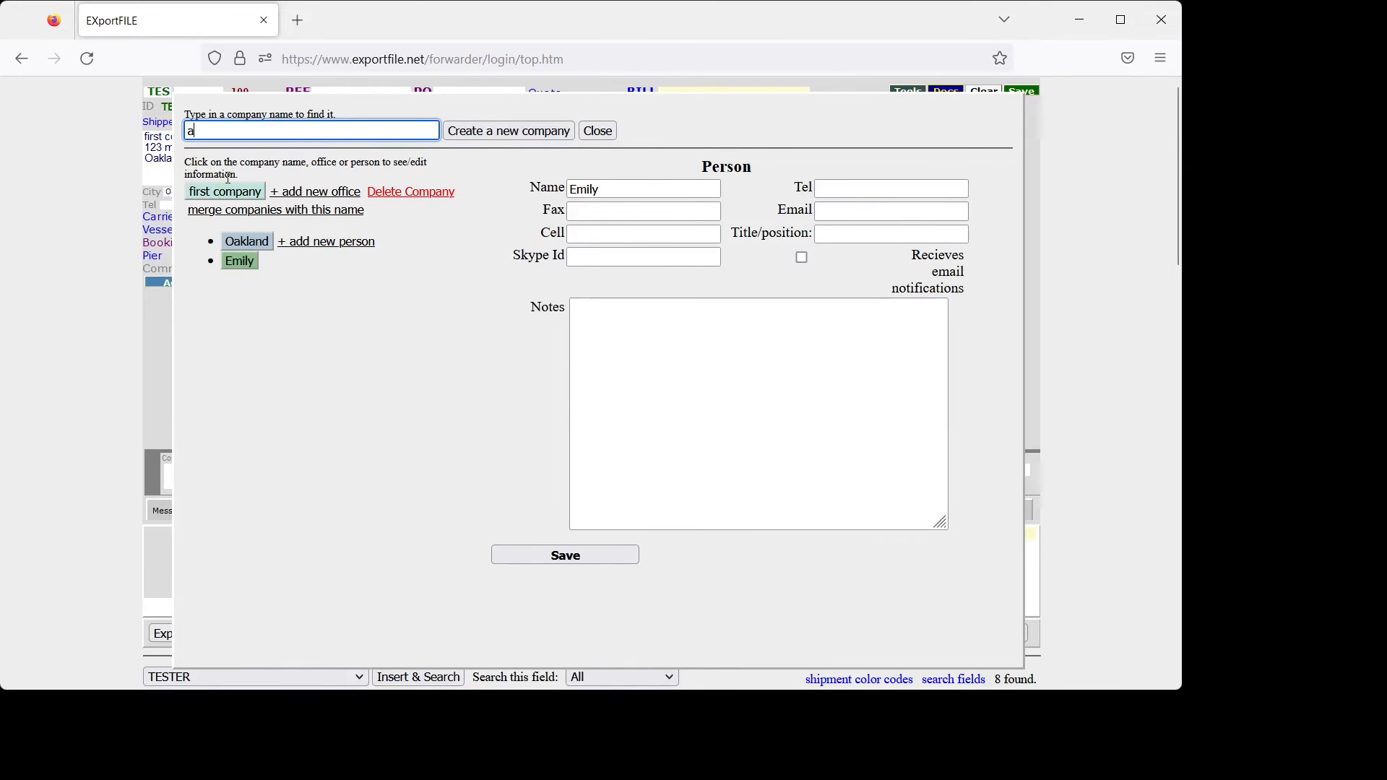
{"action": "type", "text": "bc"}
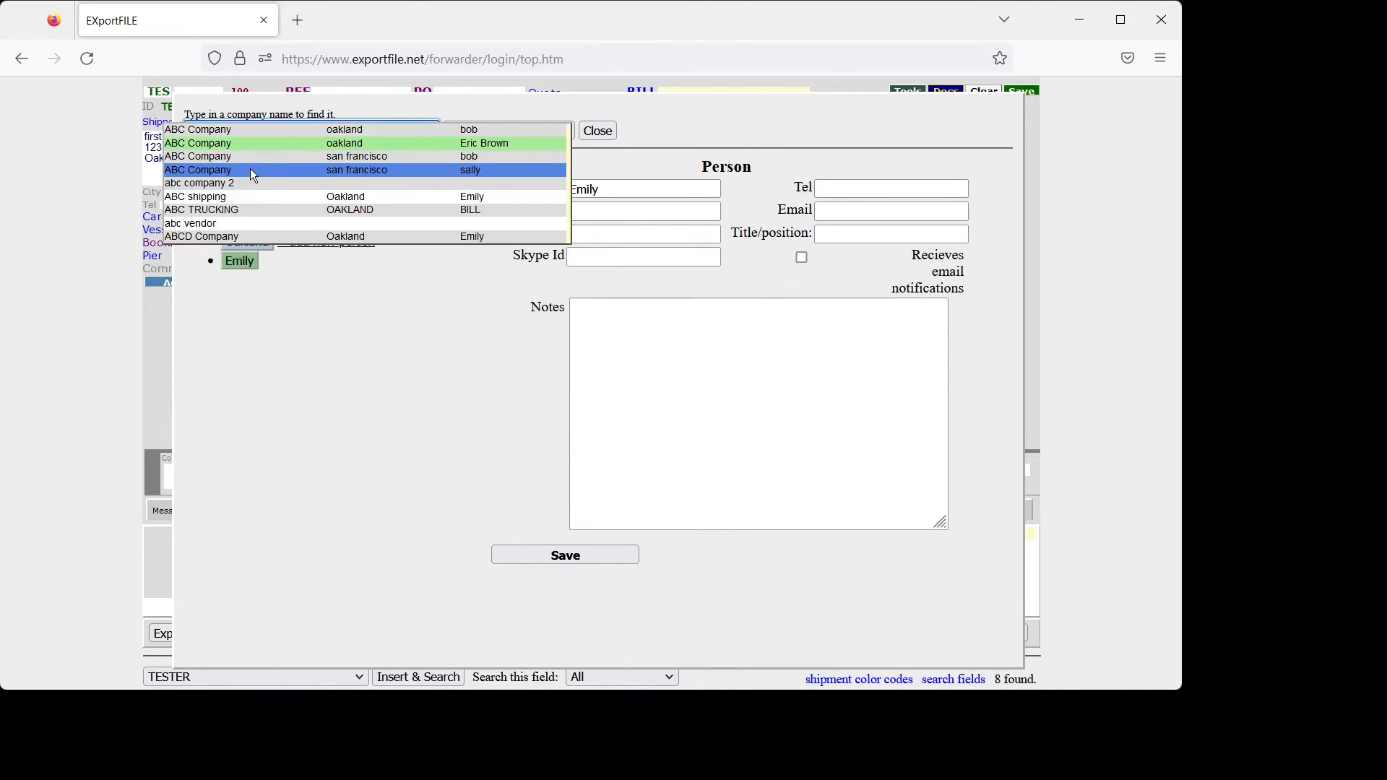
{"action": "left_click", "coordinate": [261, 214]}
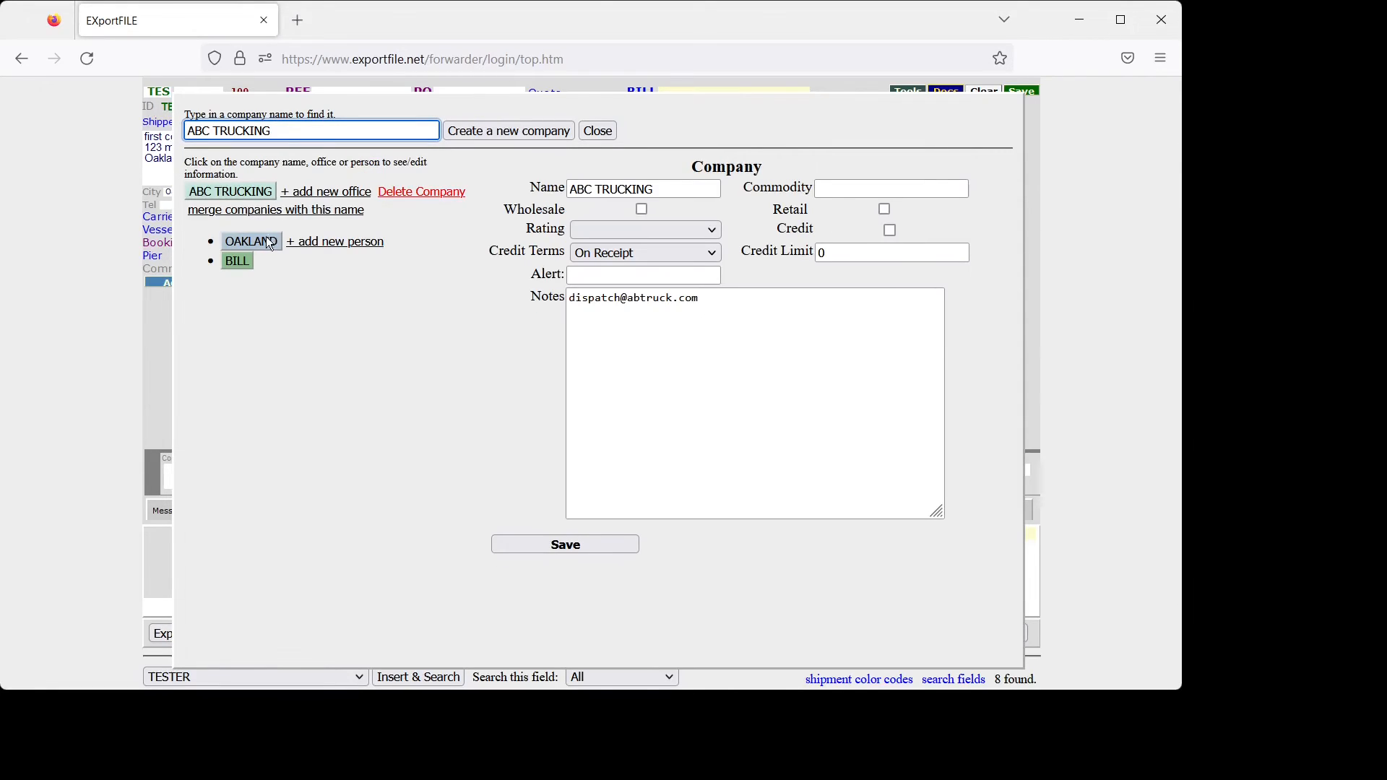
Set Nearby Port1 of ABC TRUCKING's Oakland office to OAKLAND, CA, UNITED STATES, save the office and close the contact manager.
{"action": "left_click", "coordinate": [251, 242]}
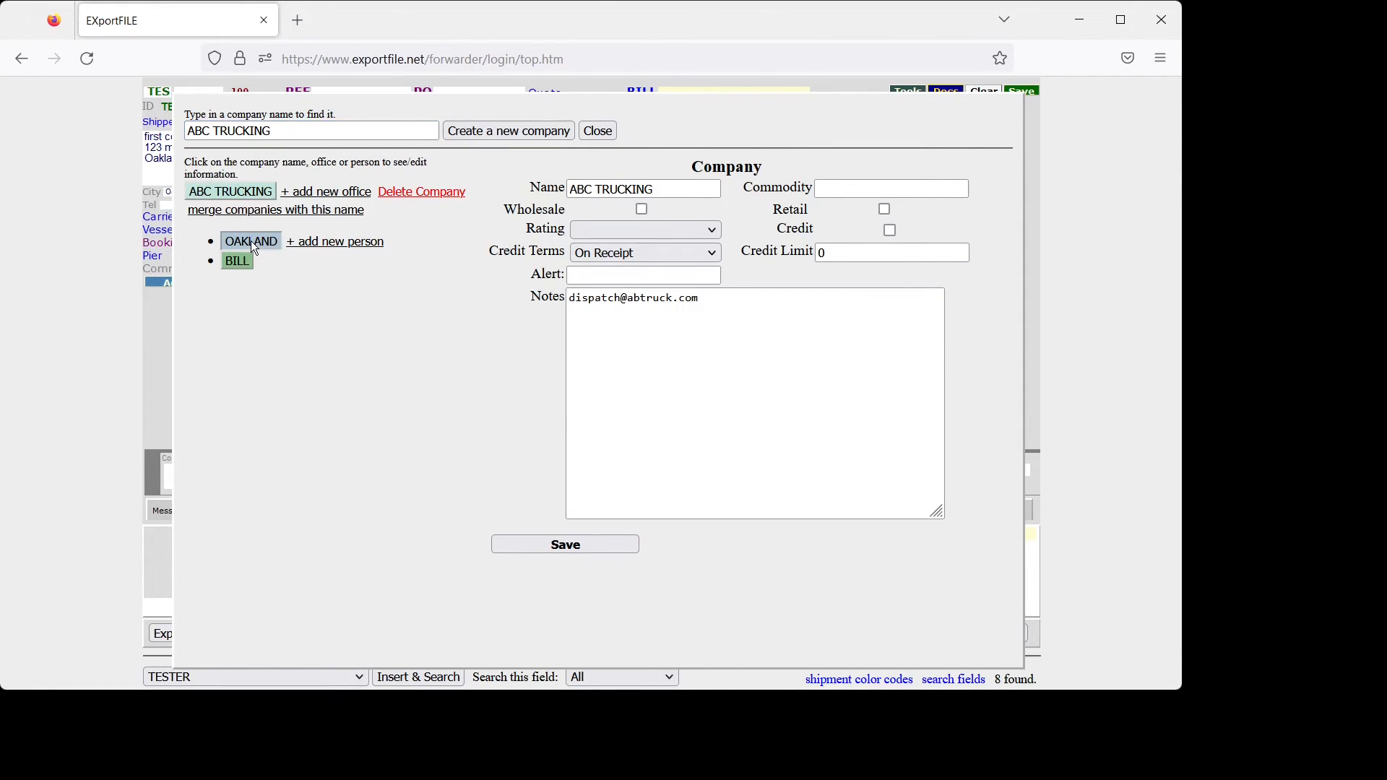
{"action": "left_click", "coordinate": [610, 325]}
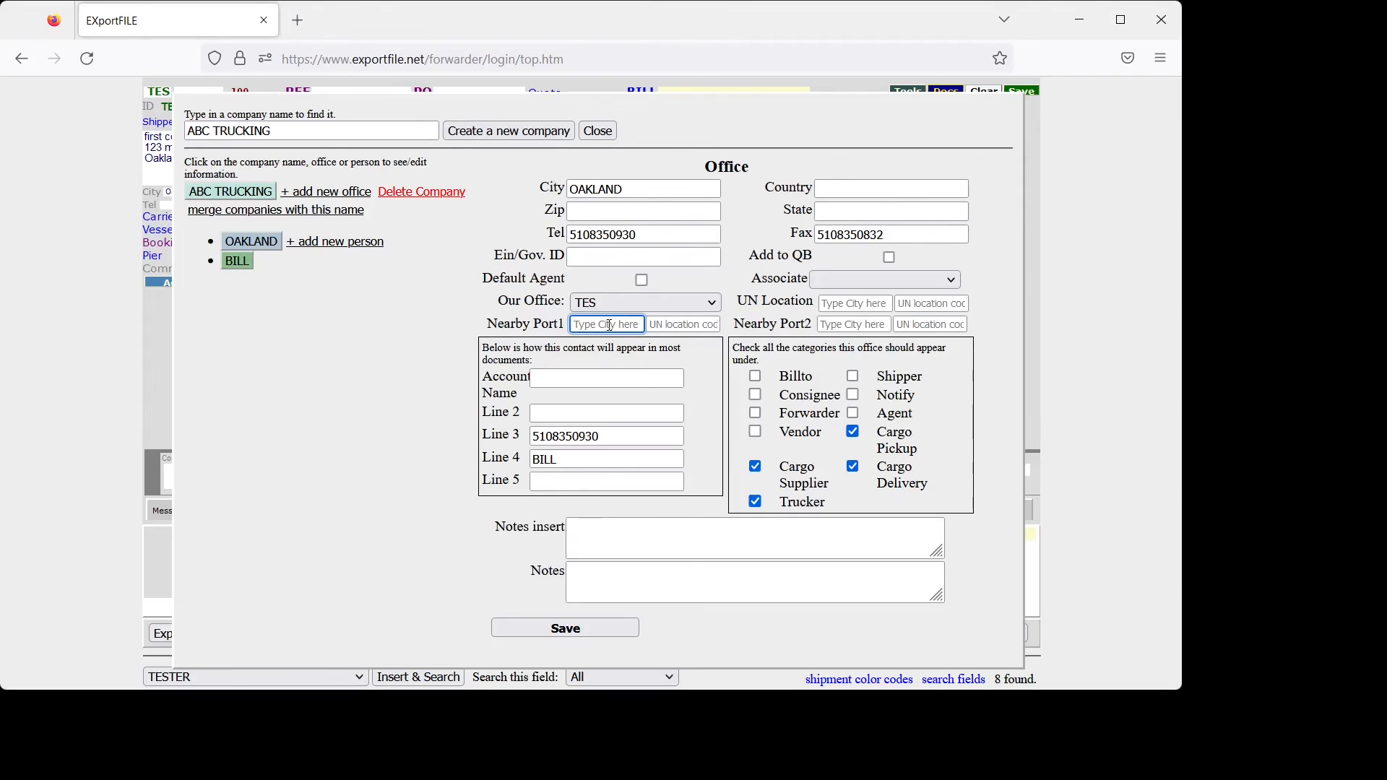
{"action": "type", "text": "oakland"}
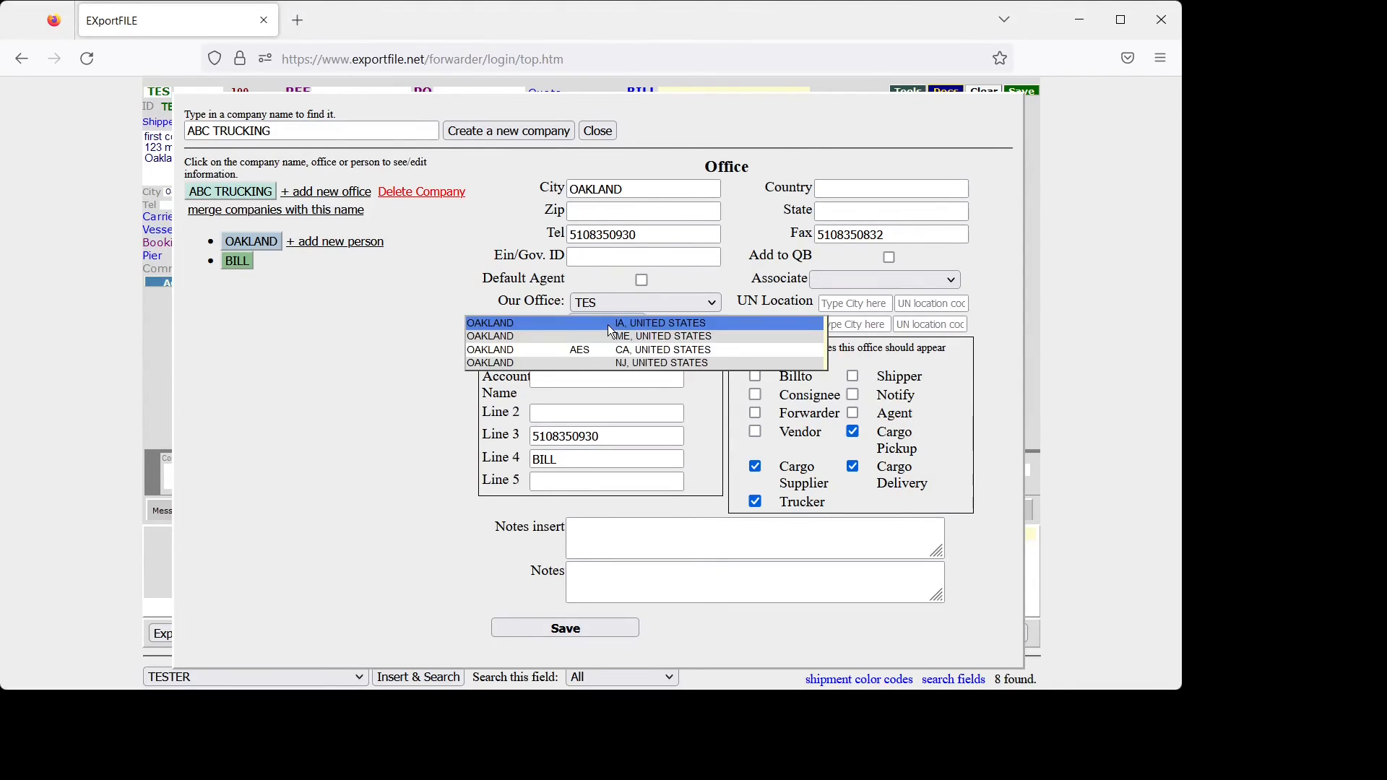
{"action": "left_click", "coordinate": [539, 353]}
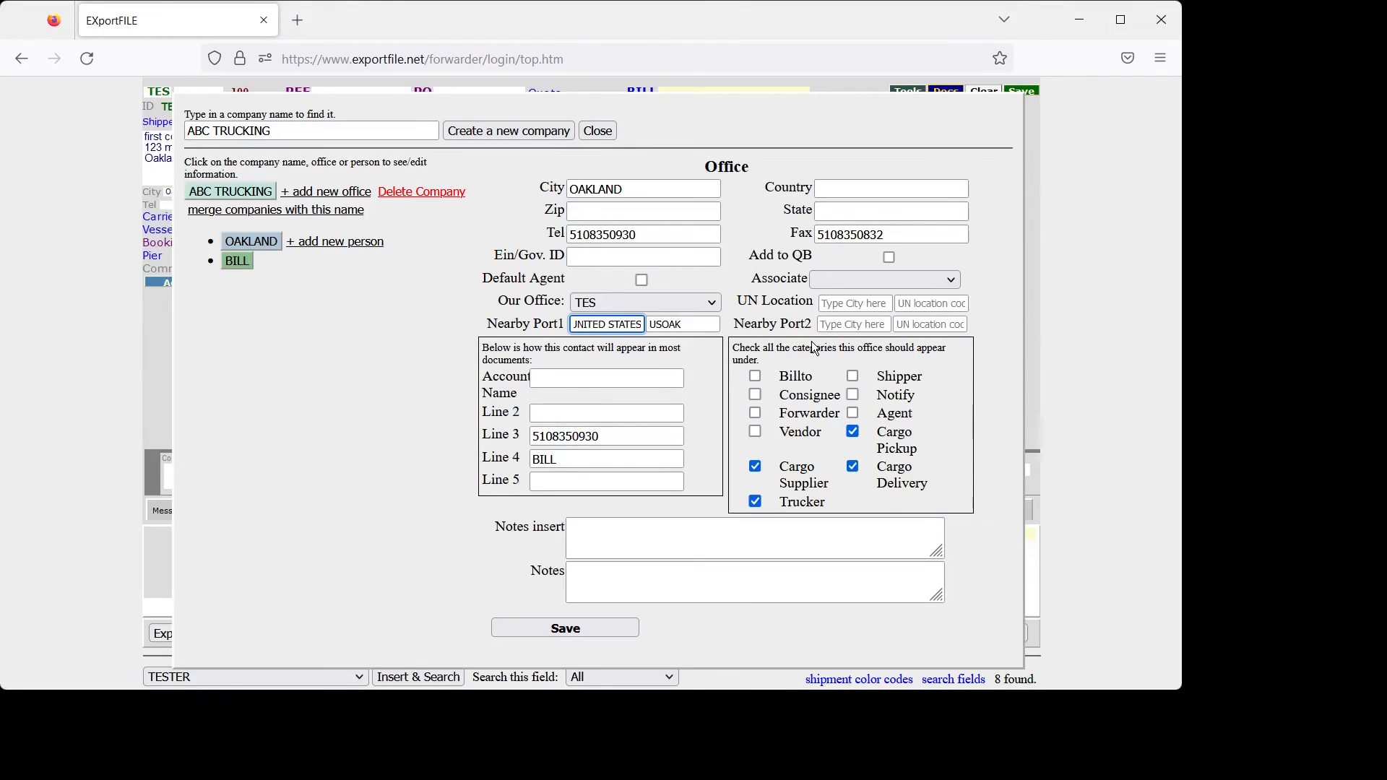
{"action": "left_click", "coordinate": [575, 629]}
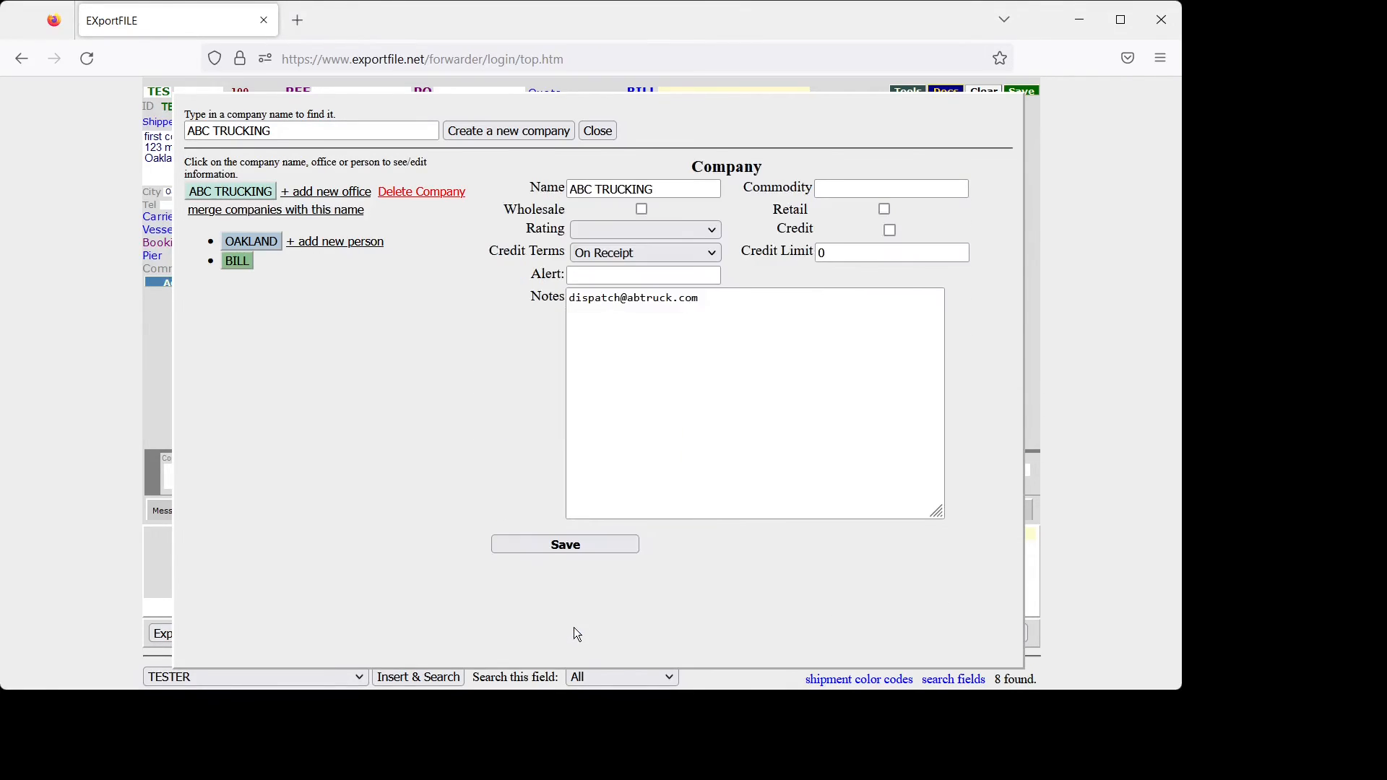
{"action": "left_click", "coordinate": [599, 131]}
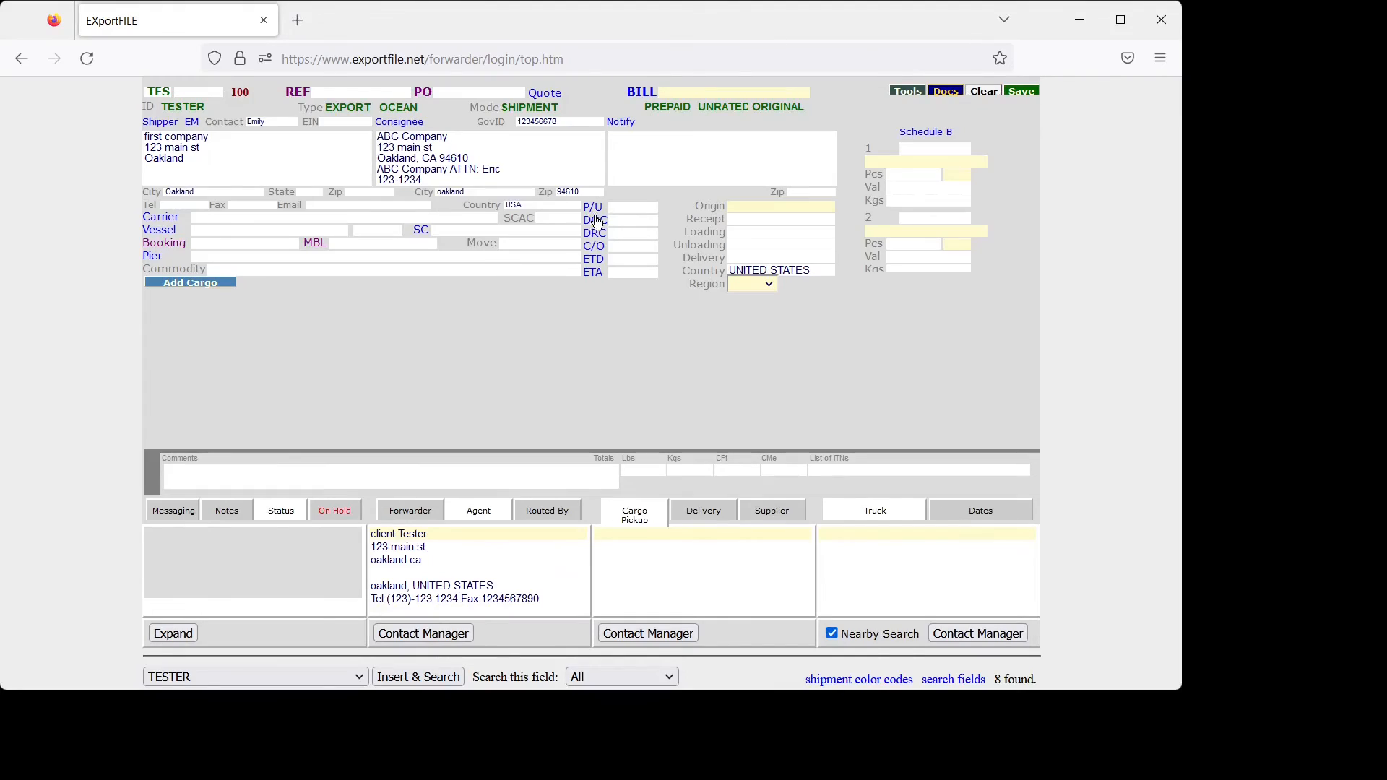
Set the shipment's loading port to OAKLAND, CA, UNITED STATES and assign ABC TRUCKING as the truck by looking up "a".
{"action": "left_click", "coordinate": [758, 232]}
{"action": "type", "text": "oakl"}
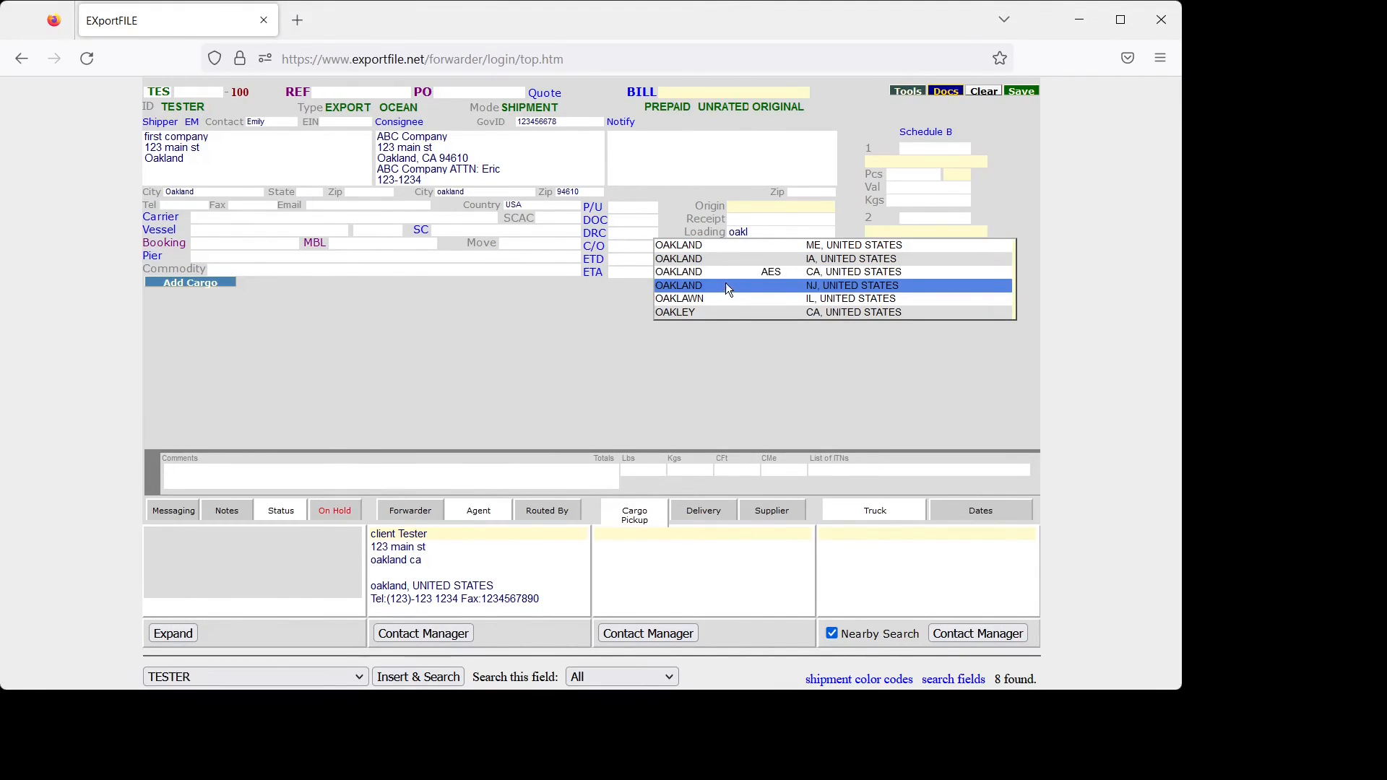
{"action": "left_click", "coordinate": [726, 274]}
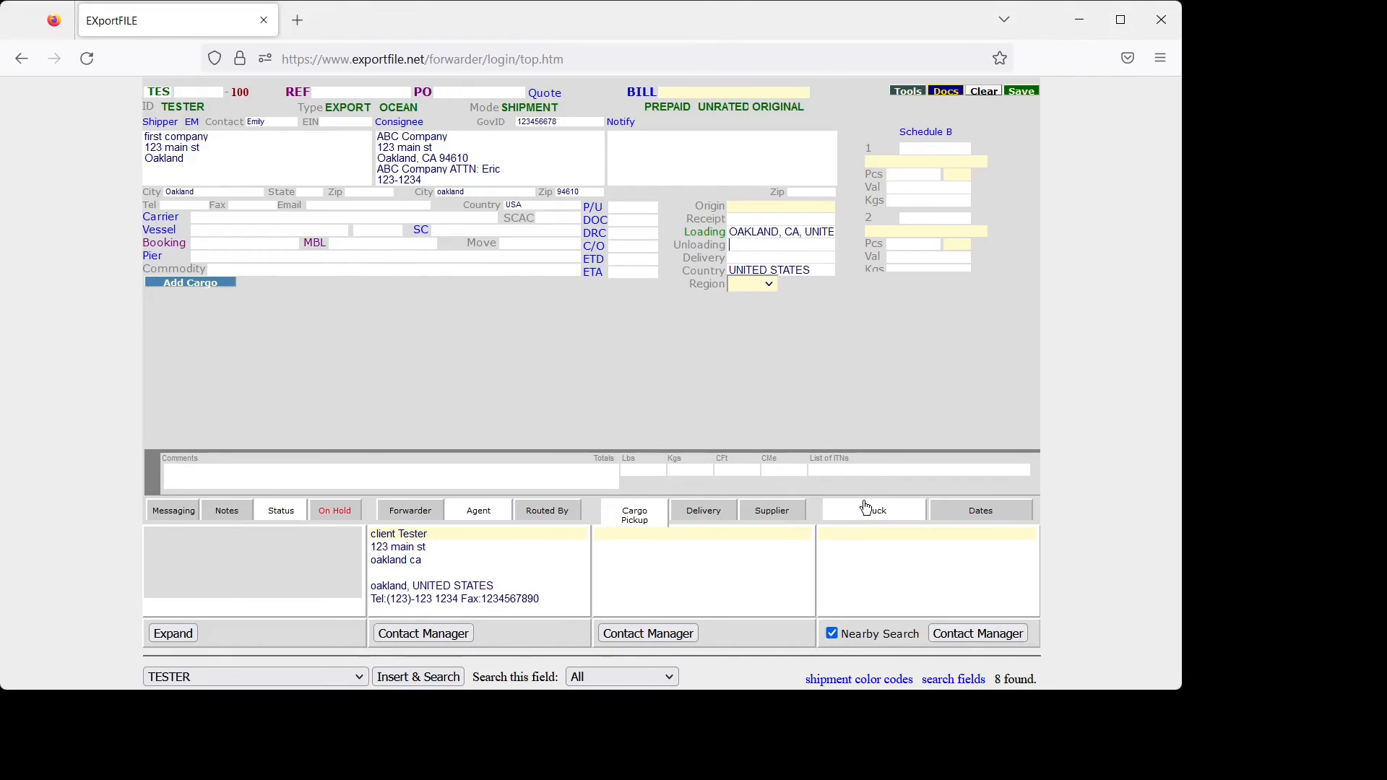
{"action": "type", "text": "a"}
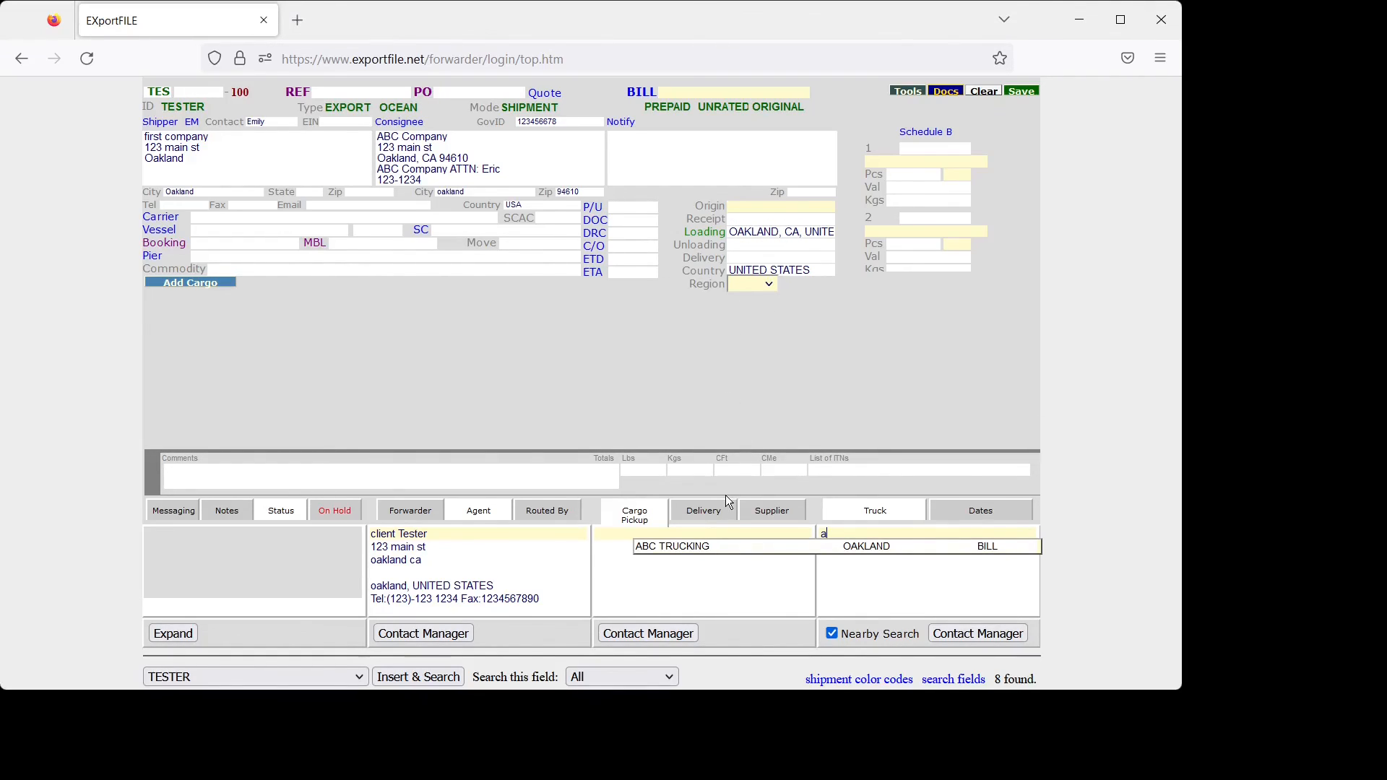
{"action": "left_click", "coordinate": [769, 546]}
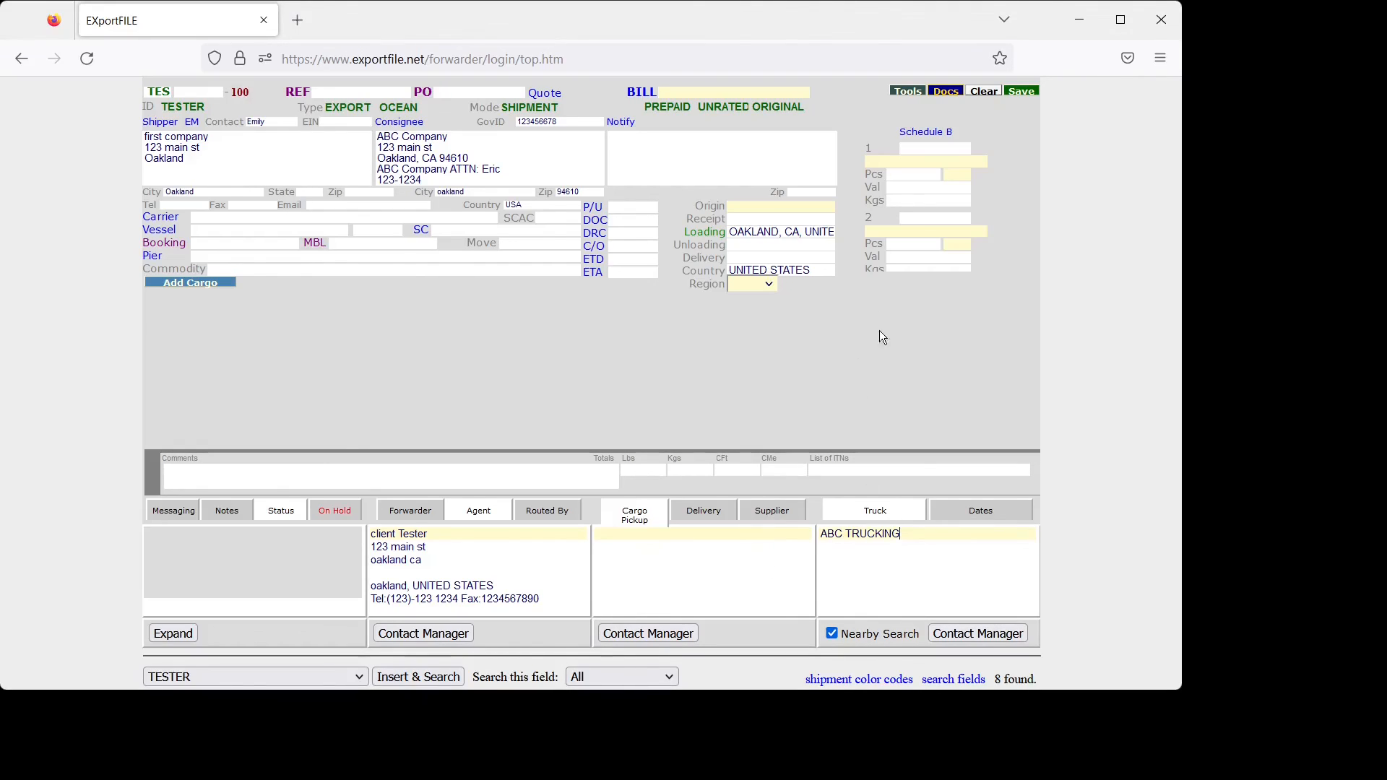